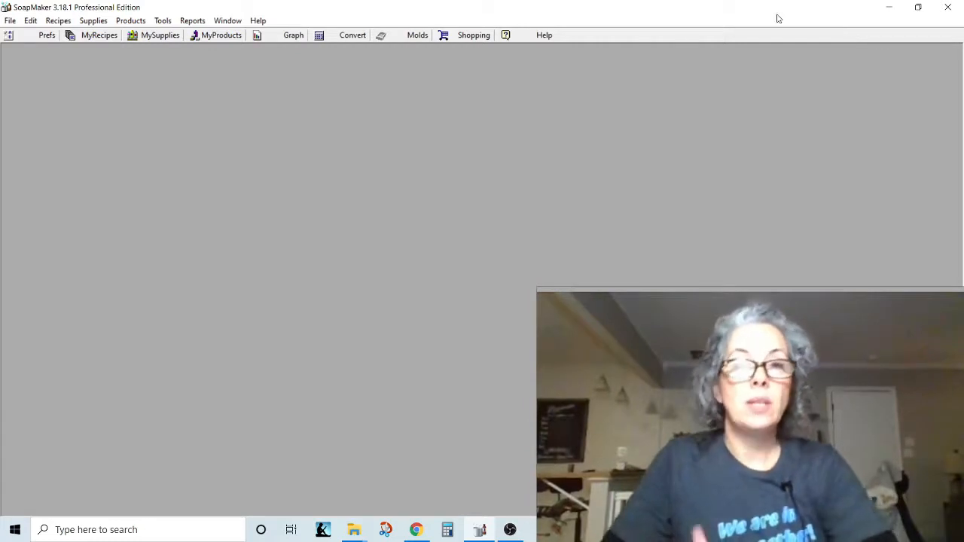
Create a new sodium soap recipe using sodium hydroxide (NaOH) from the recipe collection.
{"action": "left_click", "coordinate": [90, 38]}
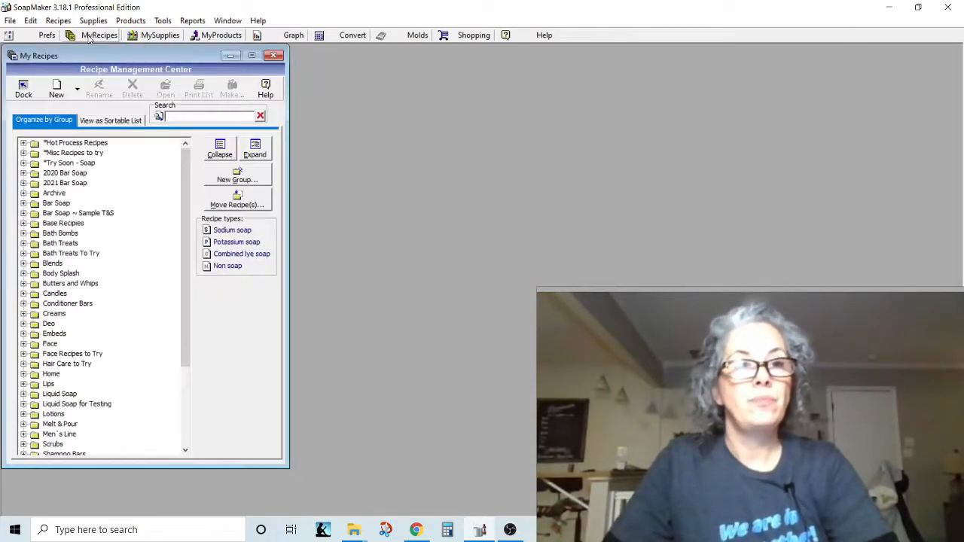
{"action": "left_click", "coordinate": [57, 91]}
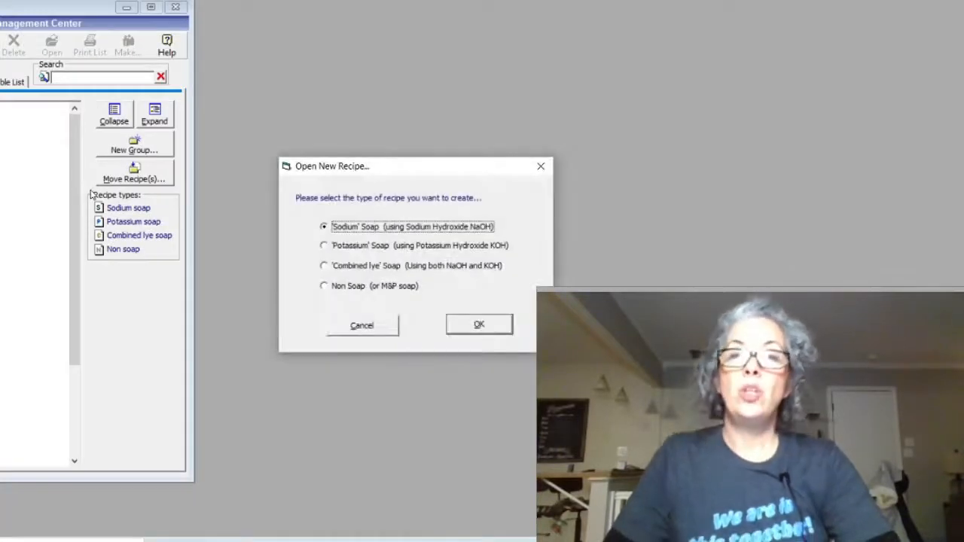
{"action": "left_click_drag", "start_coordinate": [394, 166], "coordinate": [294, 85]}
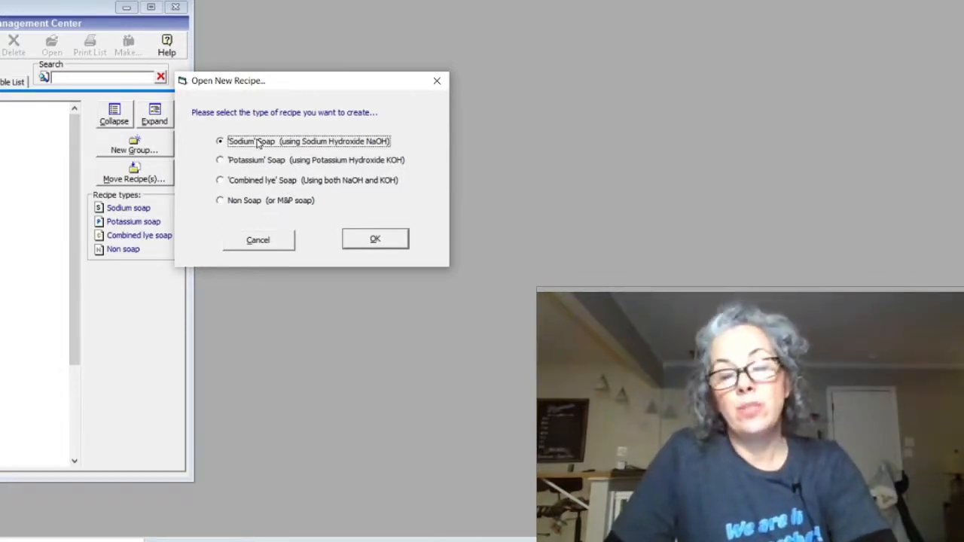
{"action": "left_click", "coordinate": [379, 239]}
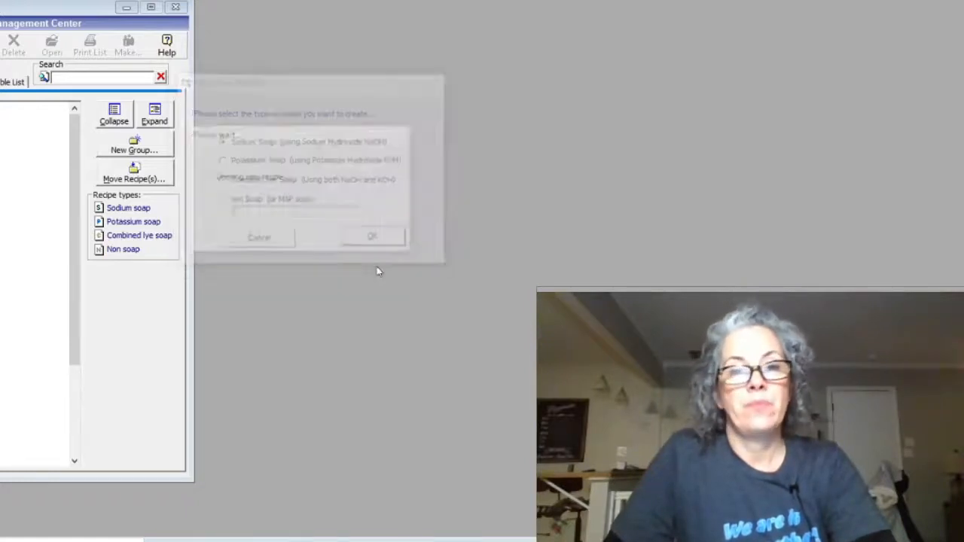
{"action": "left_click_drag", "start_coordinate": [411, 49], "coordinate": [322, 36]}
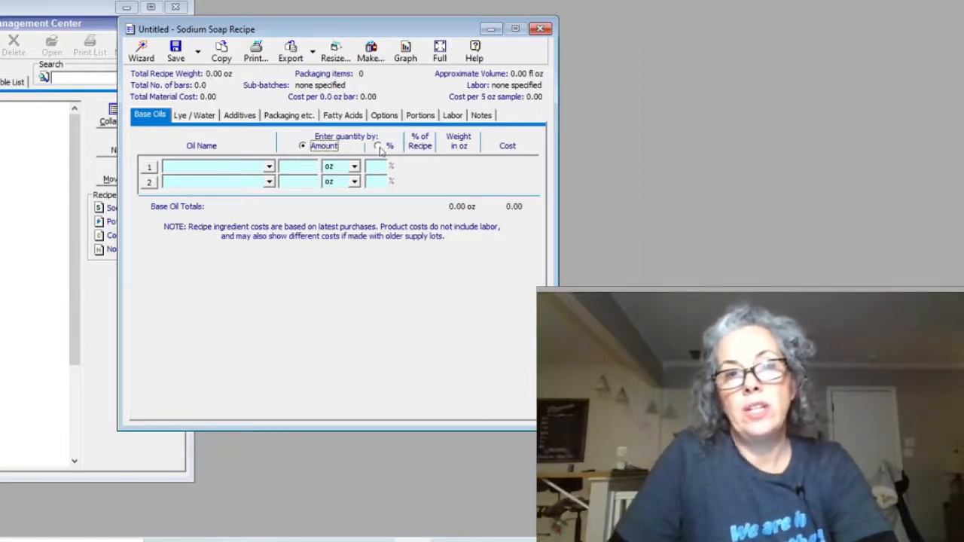
Add 30 oz of Coconut as the first base oil of the recipe.
{"action": "left_click", "coordinate": [211, 161]}
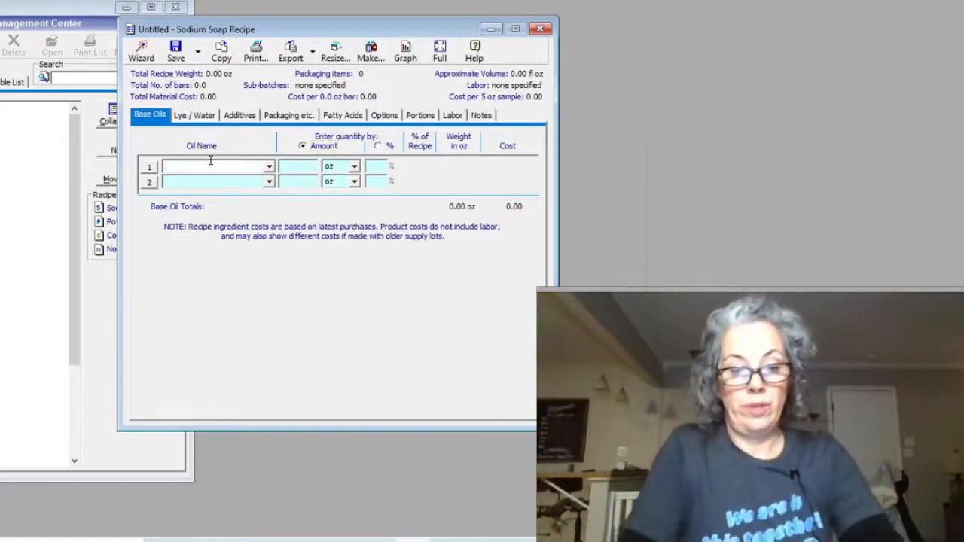
{"action": "type", "text": "Coco"}
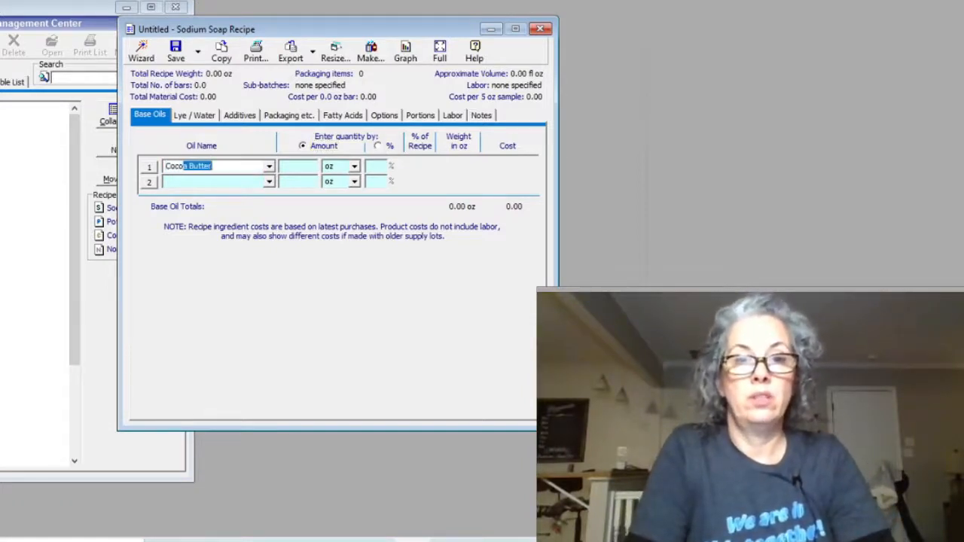
{"action": "type", "text": "n"}
{"action": "key", "text": "Tab"}
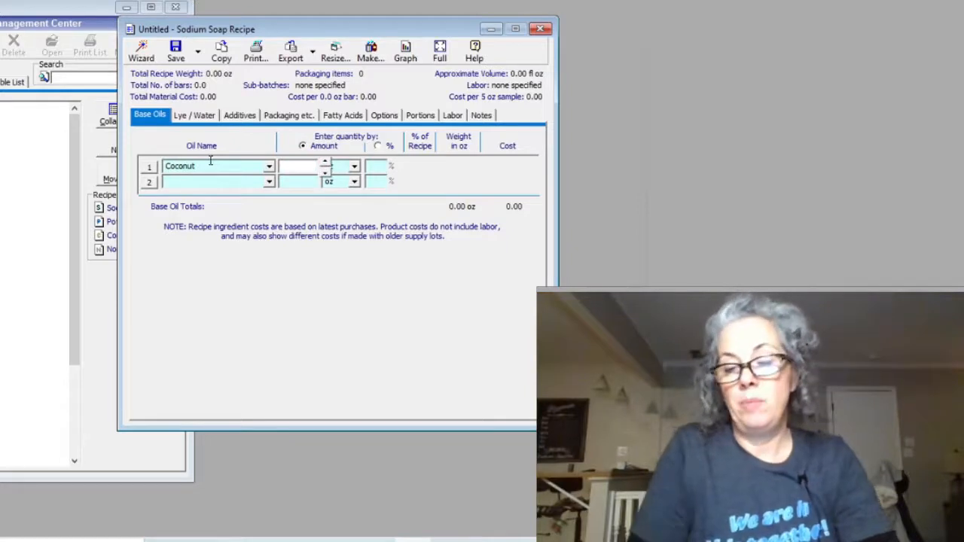
{"action": "type", "text": "30"}
{"action": "key", "text": "Tab"}
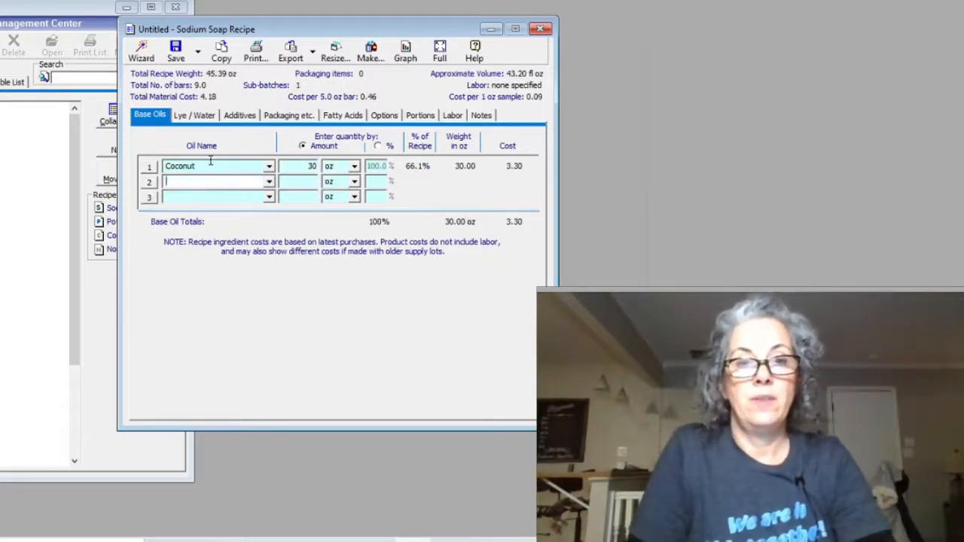
Add 30 oz of Olive and 30 oz of Palm as the second and third base oils.
{"action": "type", "text": "Olive"}
{"action": "key", "text": "Tab"}
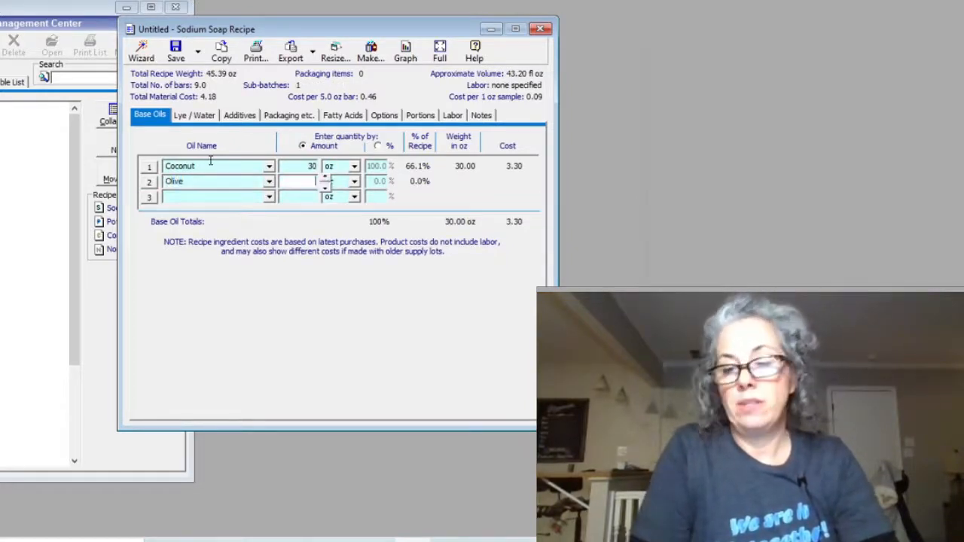
{"action": "type", "text": "30"}
{"action": "key", "text": "Tab"}
{"action": "key", "text": "Tab"}
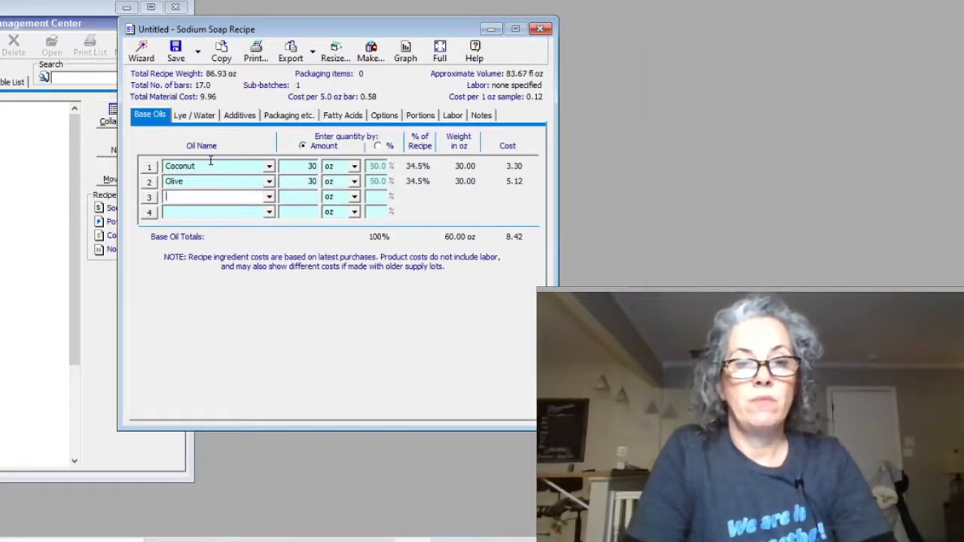
{"action": "type", "text": "Palm"}
{"action": "key", "text": "Tab"}
{"action": "type", "text": "30"}
{"action": "key", "text": "Tab"}
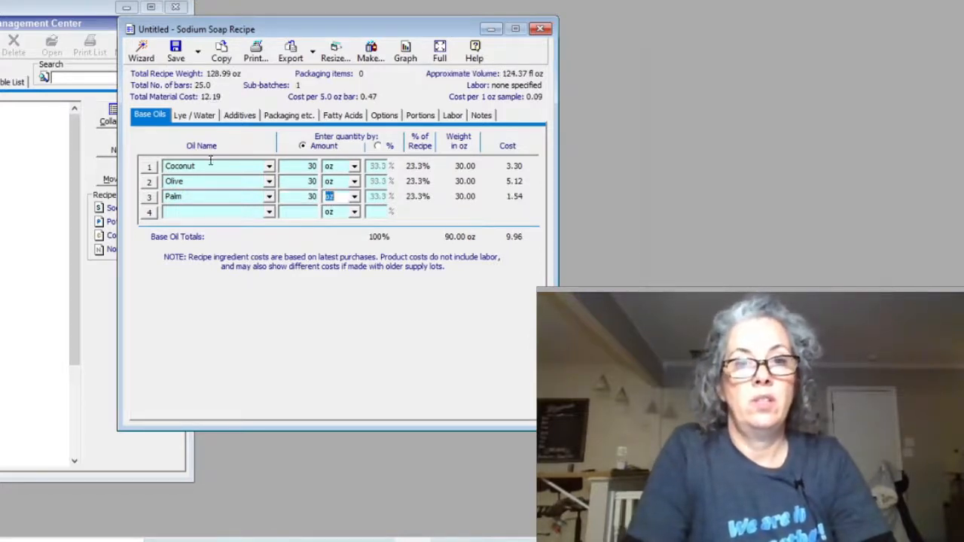
{"action": "key", "text": "Tab"}
Add 10 oz of Almond and 10 oz of Castor as the fourth and fifth base oils.
{"action": "type", "text": "a"}
{"action": "key", "text": "Tab"}
{"action": "type", "text": "10"}
{"action": "key", "text": "Tab"}
{"action": "key", "text": "Tab"}
{"action": "type", "text": "Cs"}
{"action": "key", "text": "BackSpace"}
{"action": "type", "text": "a"}
{"action": "key", "text": "Tab"}
{"action": "type", "text": "10"}
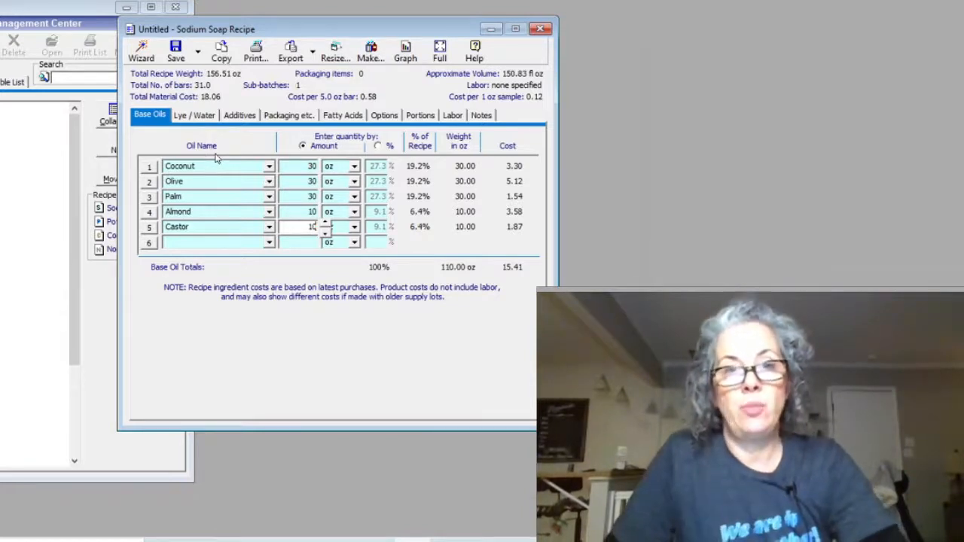
Review the lye and water settings and add 5 oz of BB Lavender from the FO category as an additive.
{"action": "left_click", "coordinate": [197, 116]}
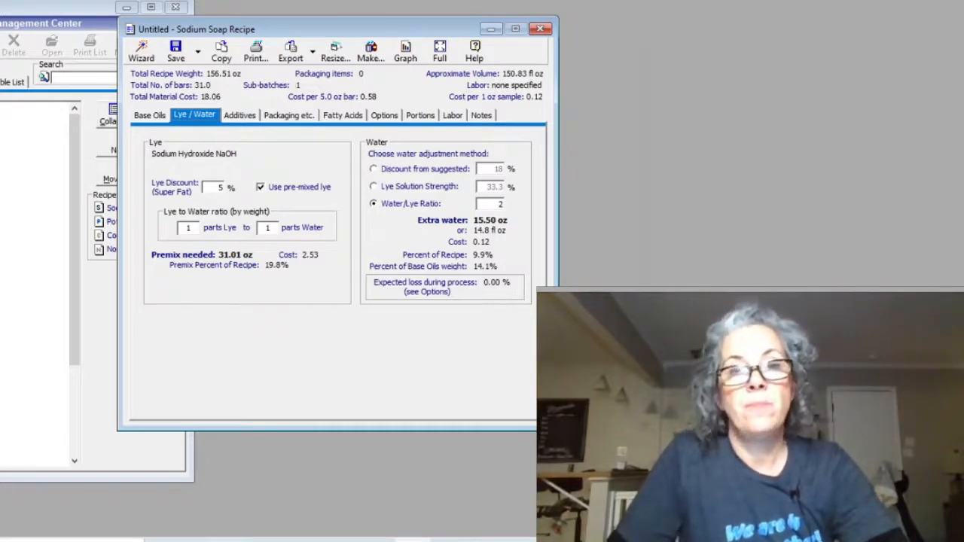
{"action": "left_click", "coordinate": [241, 117]}
{"action": "left_click", "coordinate": [229, 166]}
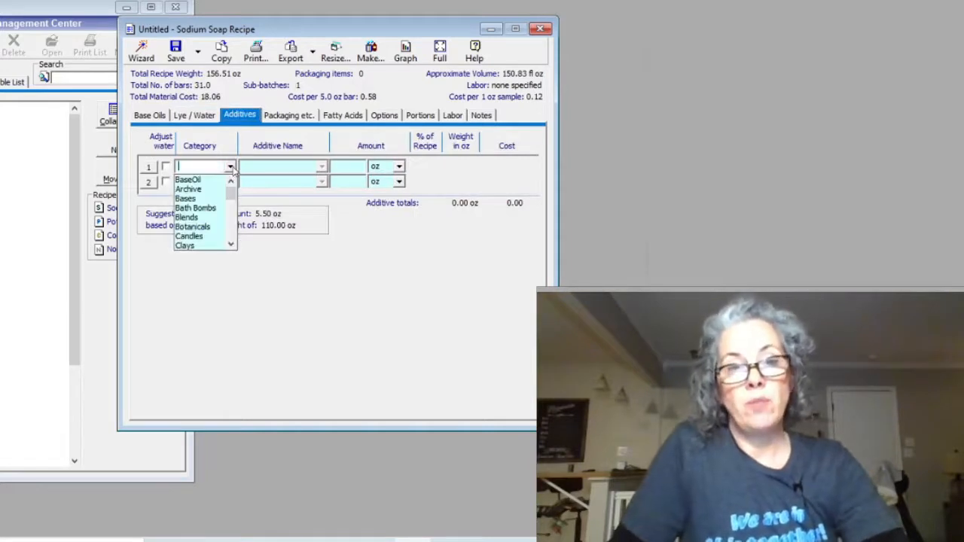
{"action": "type", "text": "Flavors"}
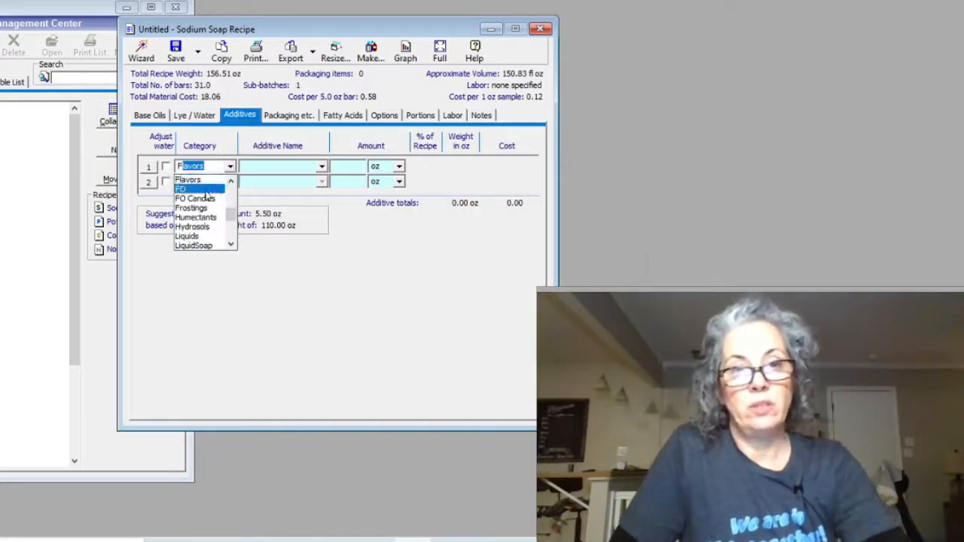
{"action": "left_click", "coordinate": [200, 189]}
{"action": "left_click", "coordinate": [322, 166]}
{"action": "scroll", "coordinate": [285, 211], "scroll_direction": "down", "scroll_amount": 3}
{"action": "scroll", "coordinate": [282, 211], "scroll_direction": "down", "scroll_amount": 4}
{"action": "scroll", "coordinate": [271, 197], "scroll_direction": "up", "scroll_amount": 1}
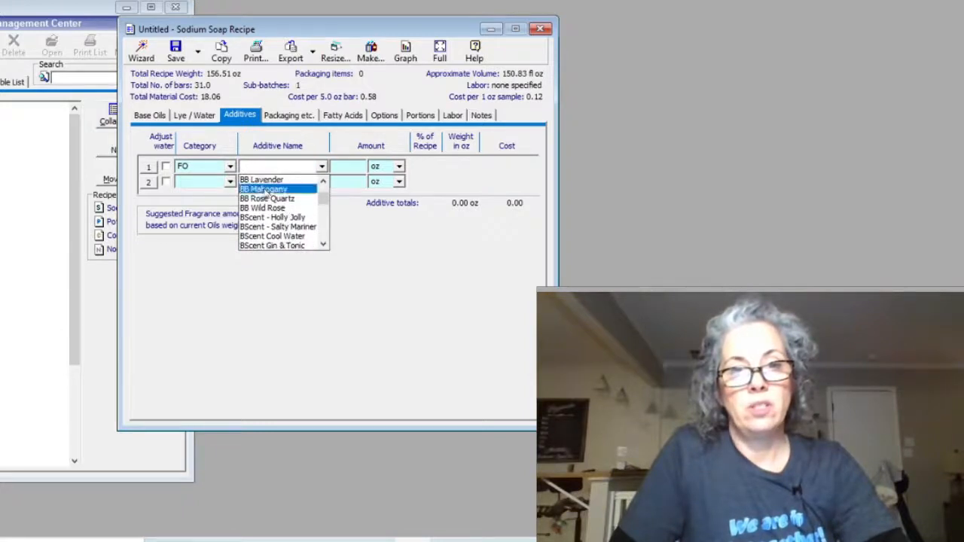
{"action": "left_click", "coordinate": [263, 180]}
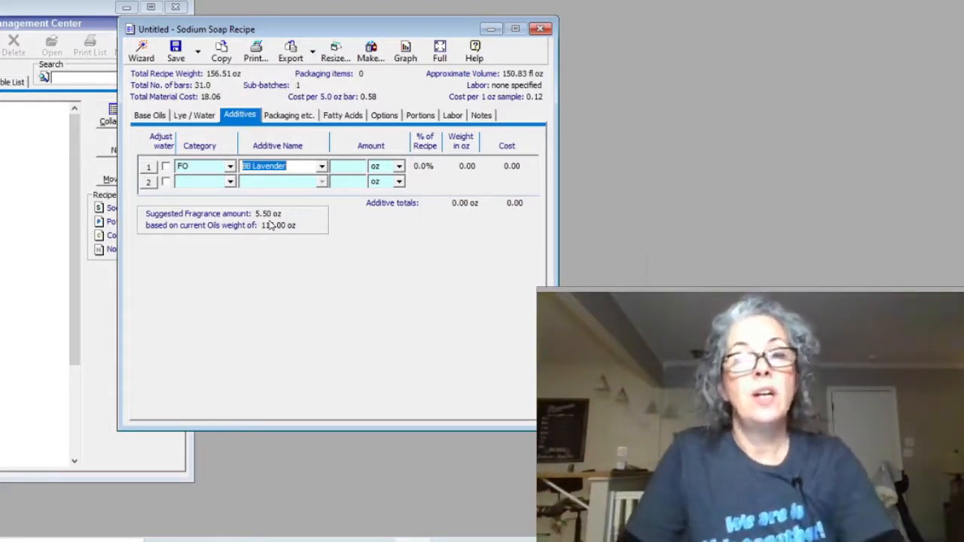
{"action": "left_click", "coordinate": [345, 167]}
{"action": "type", "text": "5"}
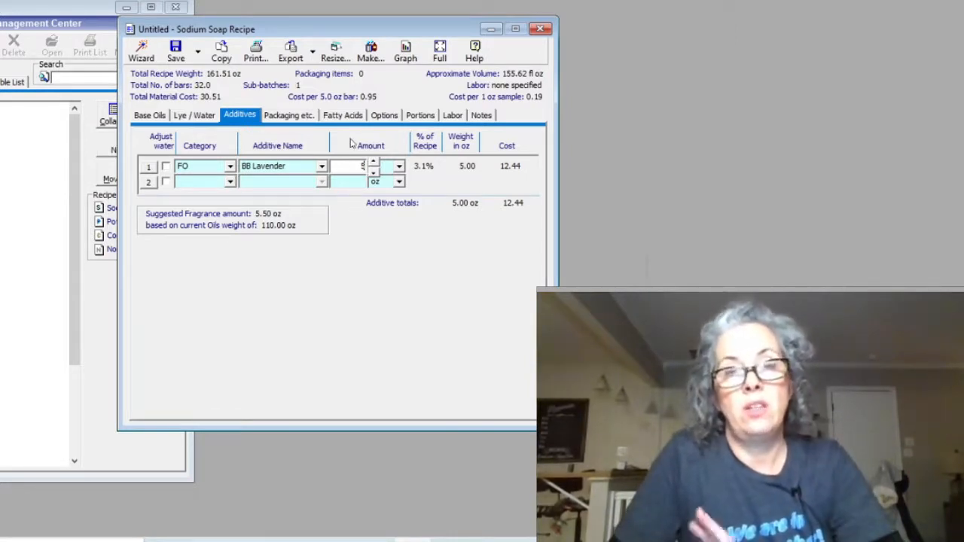
Review the recipe's bar portions and save the recipe as "test lavender" in the 2021 Bar Soap group.
{"action": "left_click", "coordinate": [288, 121]}
{"action": "left_click", "coordinate": [420, 115]}
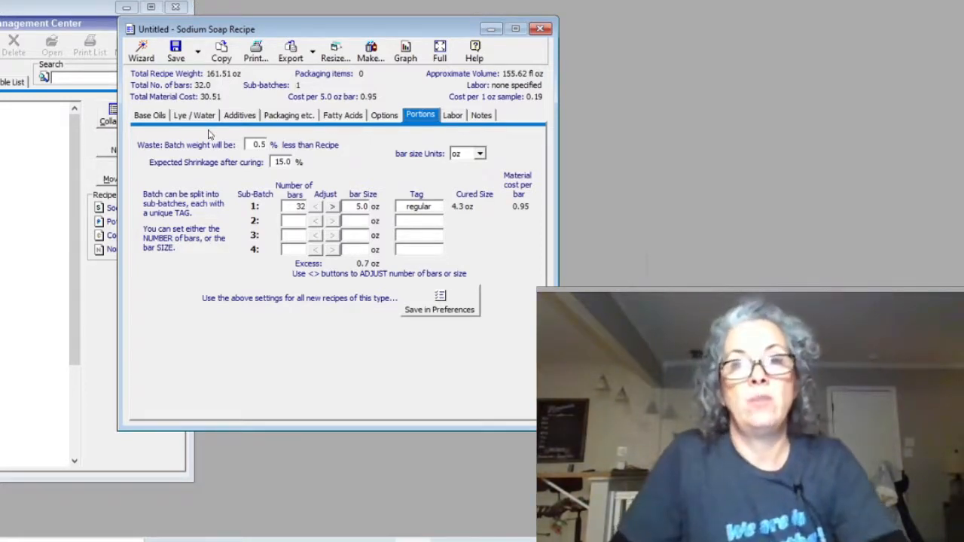
{"action": "left_click", "coordinate": [200, 53]}
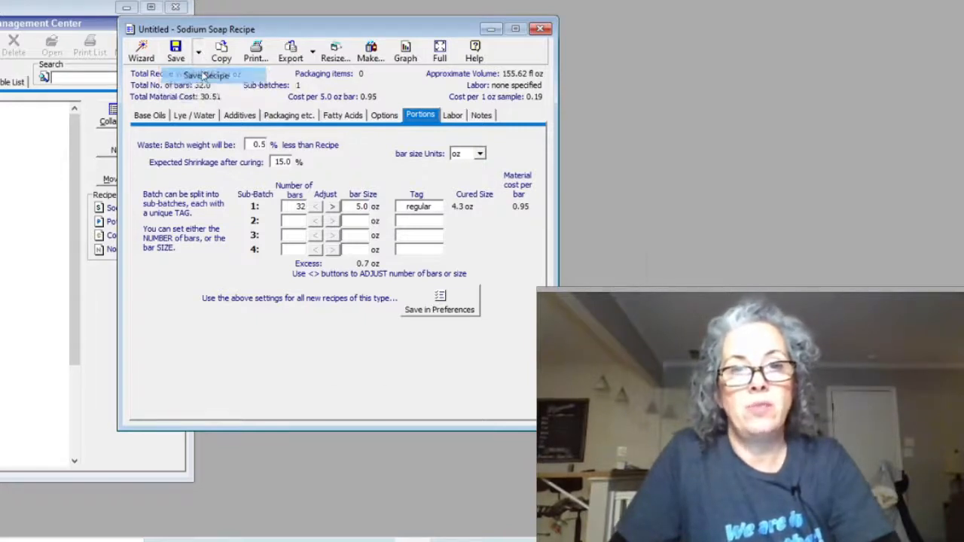
{"action": "left_click", "coordinate": [199, 76]}
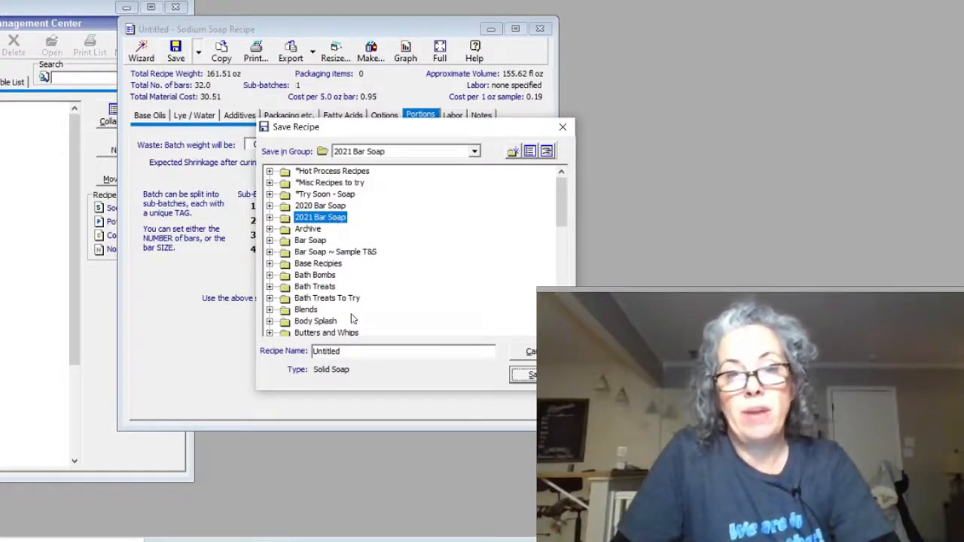
{"action": "double_click", "coordinate": [351, 348]}
{"action": "type", "text": "test"}
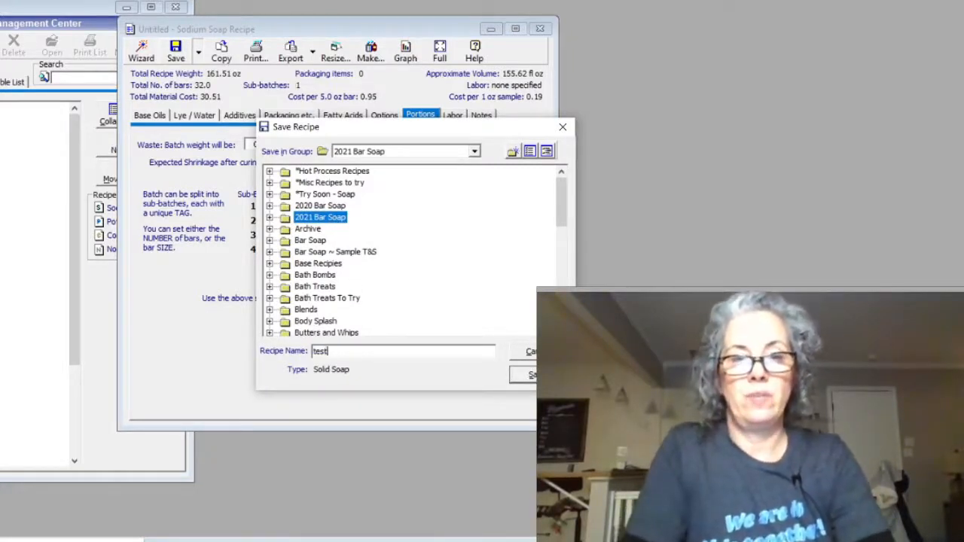
{"action": "type", "text": " lavender"}
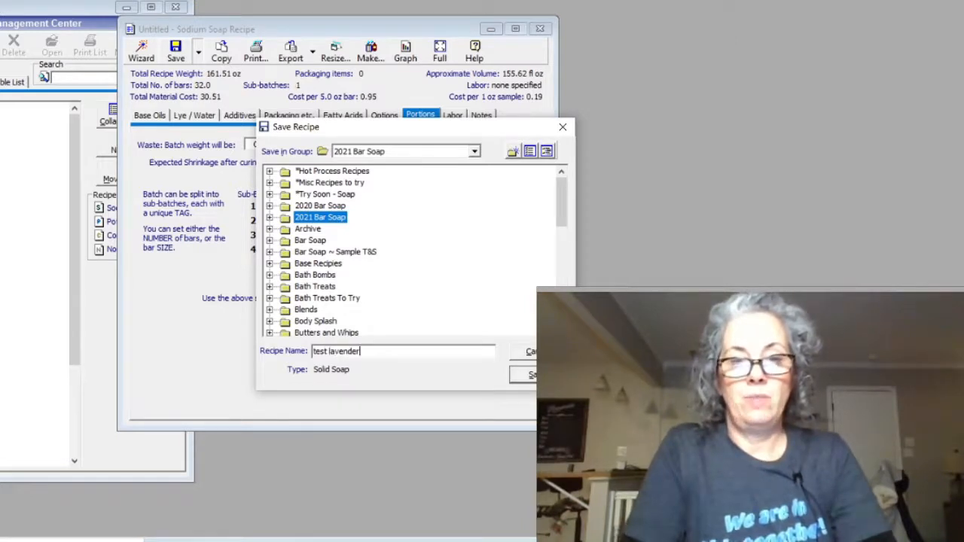
{"action": "left_click", "coordinate": [526, 375]}
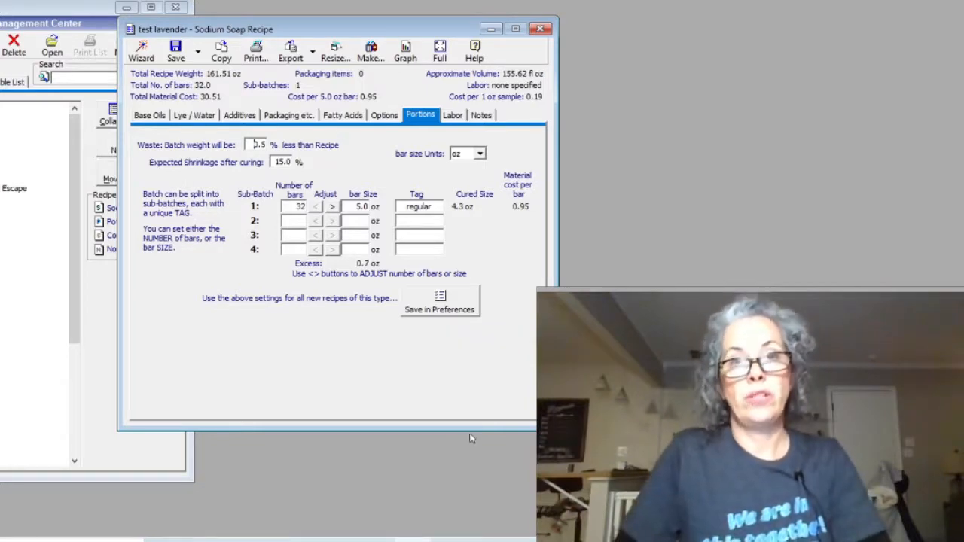
Make a batch from the test lavender recipe with all items excluded from inventory deduction, and save it.
{"action": "left_click", "coordinate": [372, 53]}
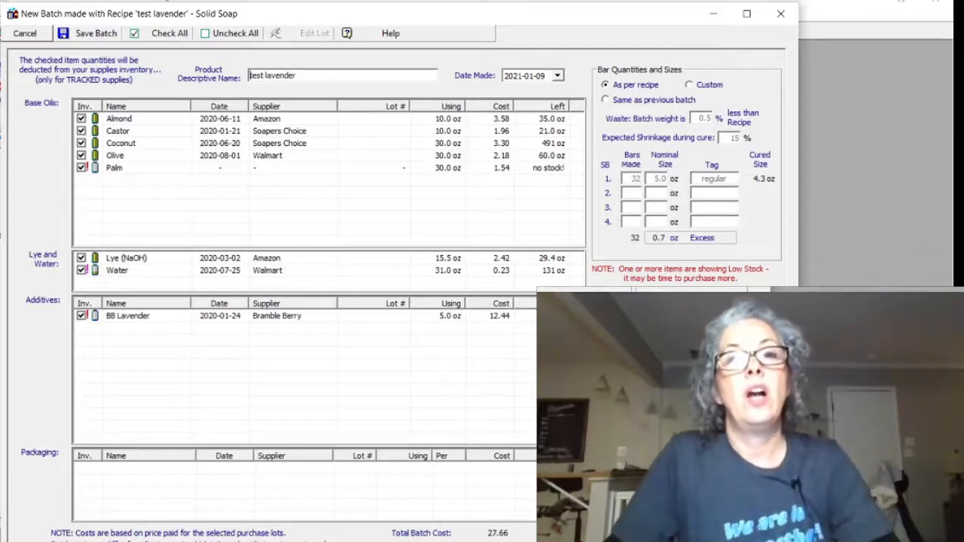
{"action": "left_click", "coordinate": [216, 37]}
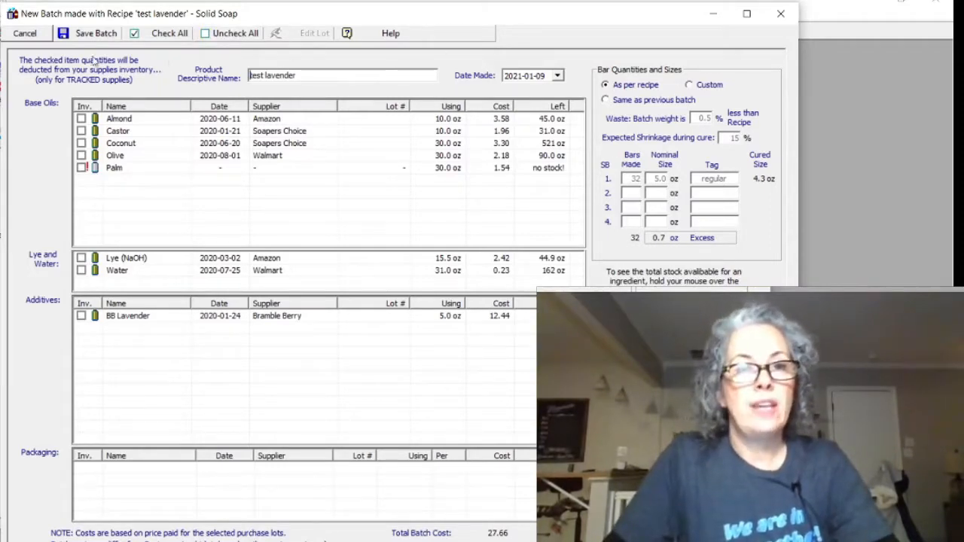
{"action": "left_click", "coordinate": [83, 33]}
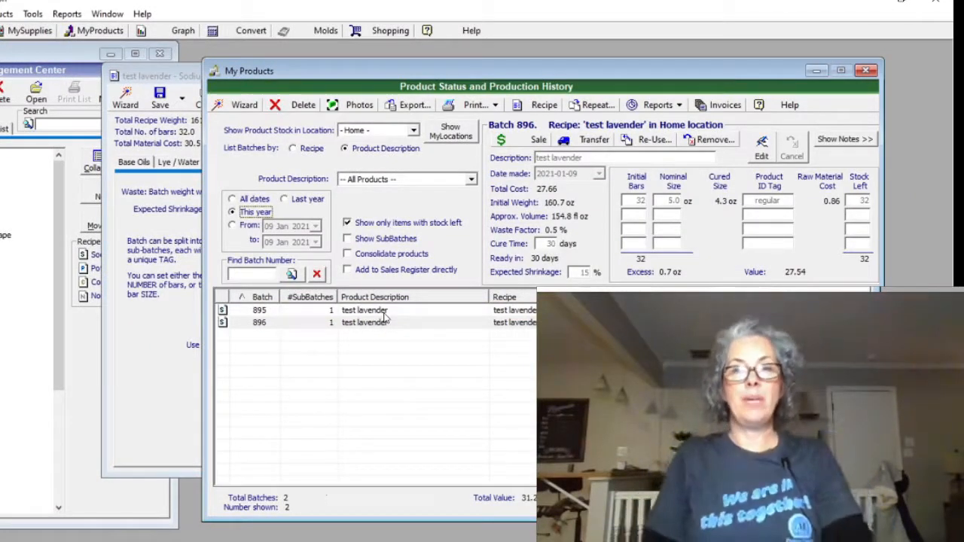
Compare the two test lavender batches in the product list and delete batch 895.
{"action": "left_click", "coordinate": [523, 311]}
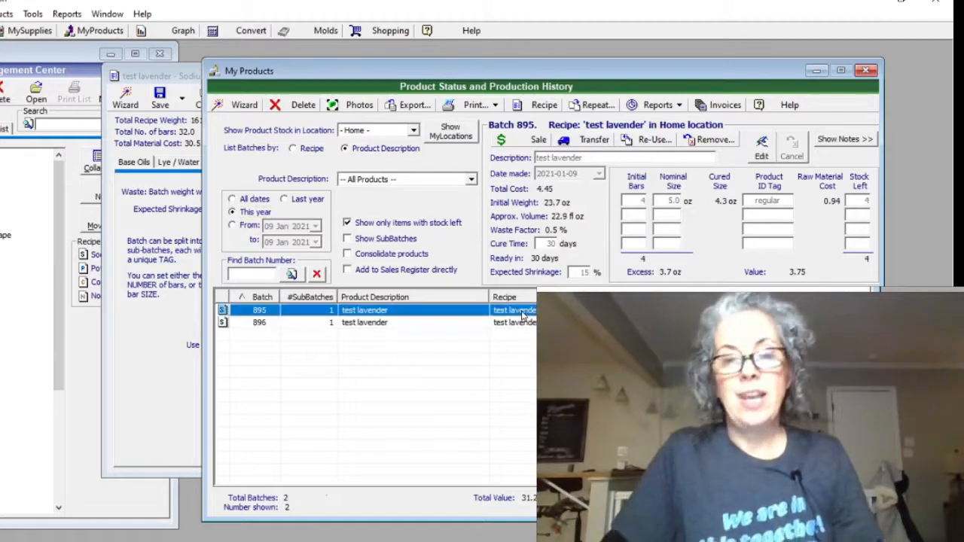
{"action": "left_click", "coordinate": [470, 323]}
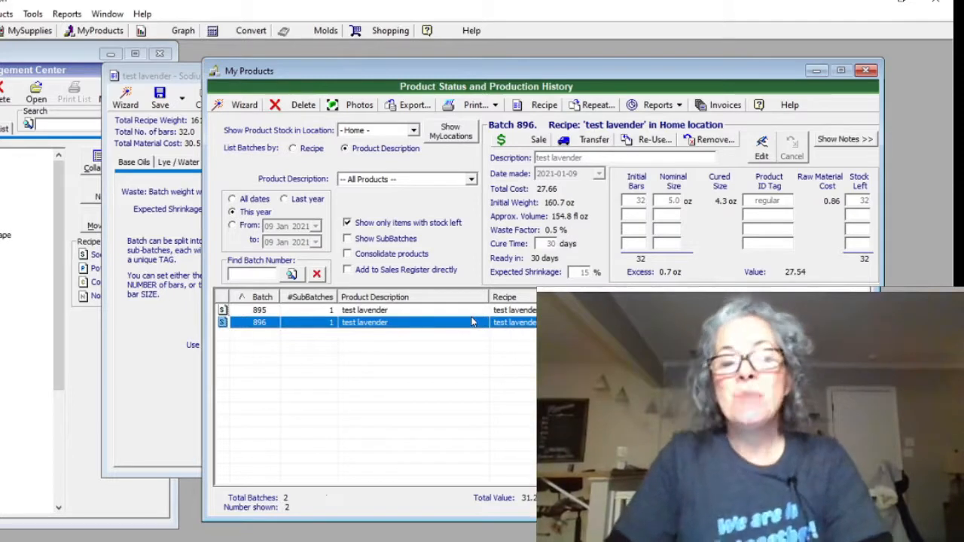
{"action": "left_click", "coordinate": [431, 312]}
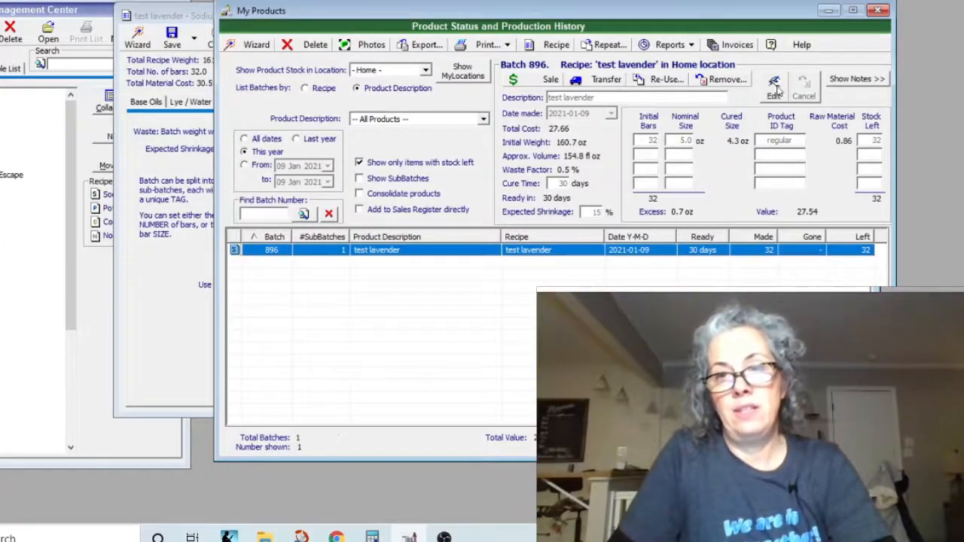
Set the stock left of test lavender batch 896 to 10 bars and save the change.
{"action": "left_click", "coordinate": [776, 89]}
{"action": "left_click", "coordinate": [875, 140]}
{"action": "type", "text": "10"}
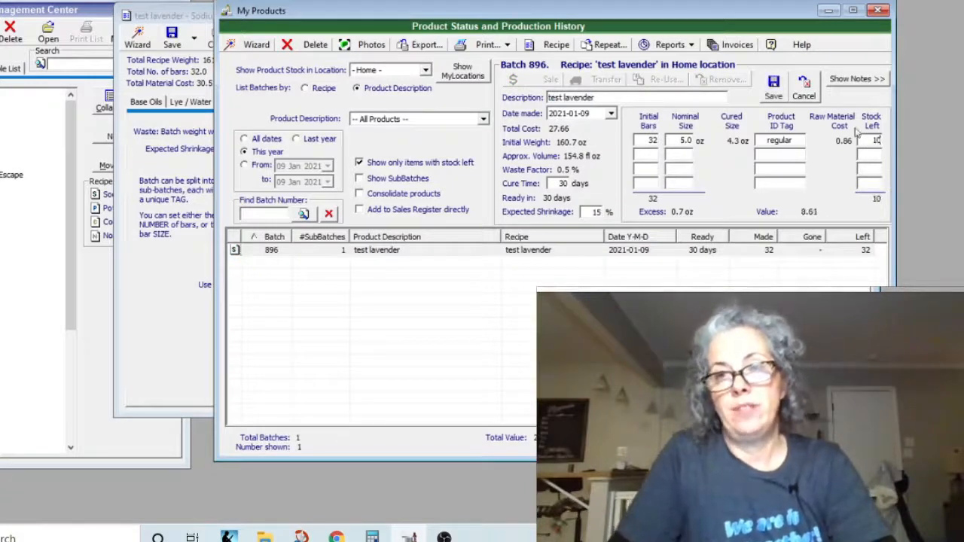
{"action": "left_click", "coordinate": [774, 91]}
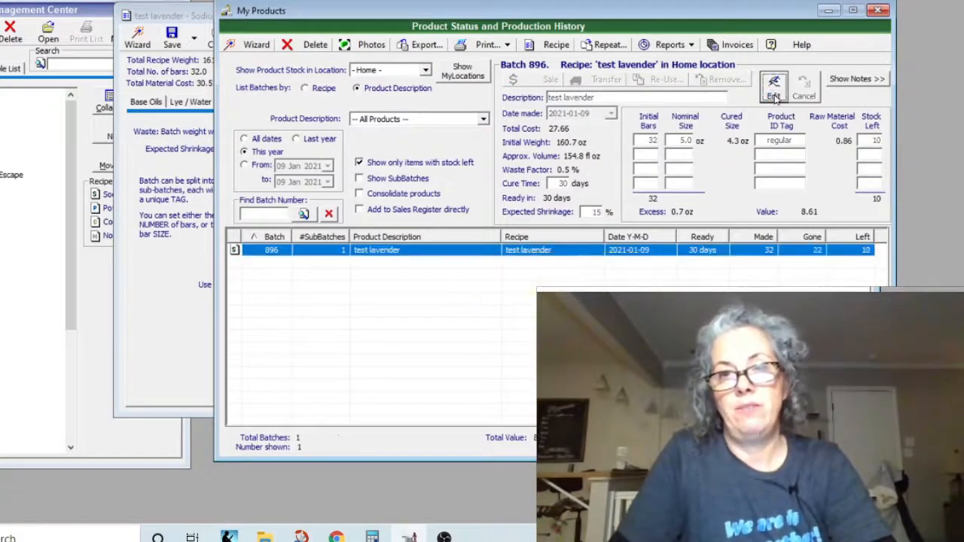
{"action": "left_click", "coordinate": [517, 252]}
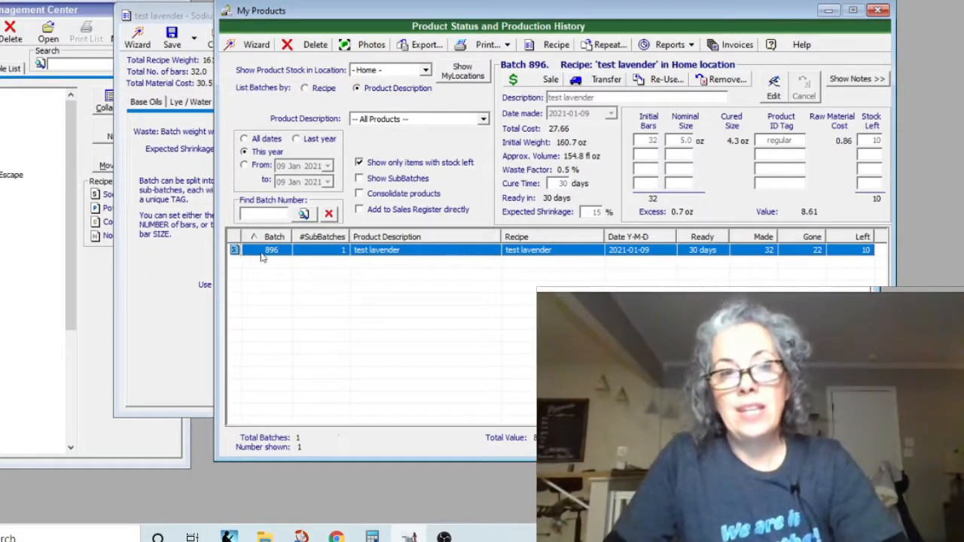
Copy the test lavender recipe and change the copy's fragrance additive to BScent - Holly Jolly.
{"action": "left_click", "coordinate": [210, 260]}
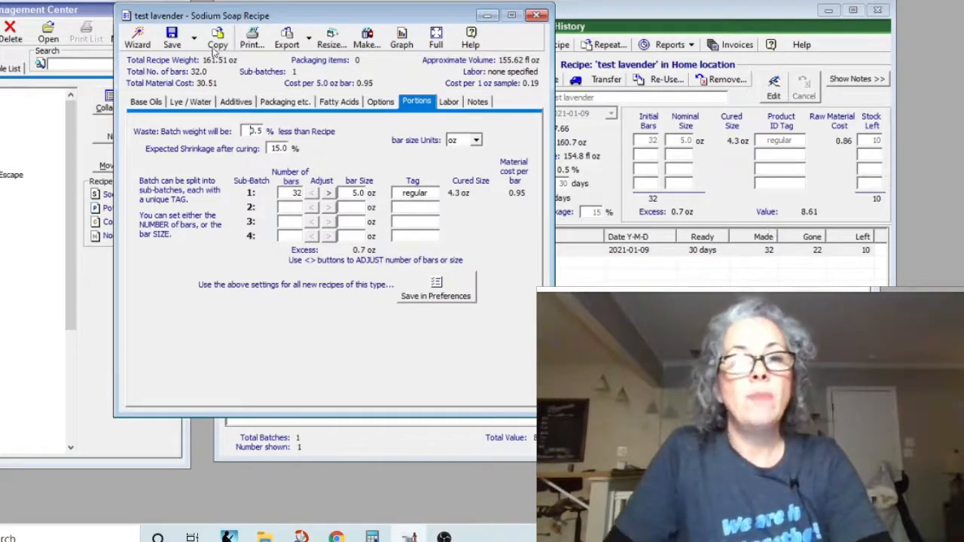
{"action": "left_click", "coordinate": [217, 44]}
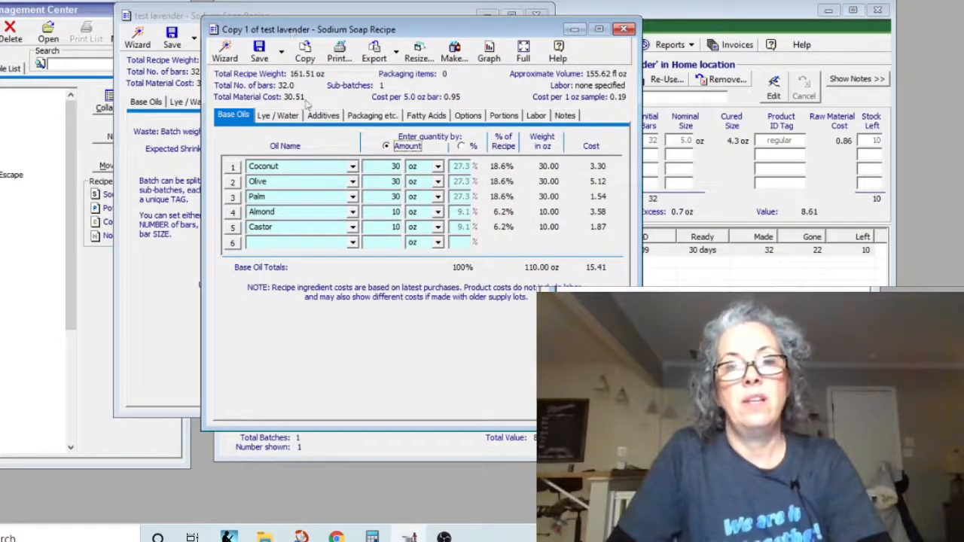
{"action": "left_click", "coordinate": [323, 115]}
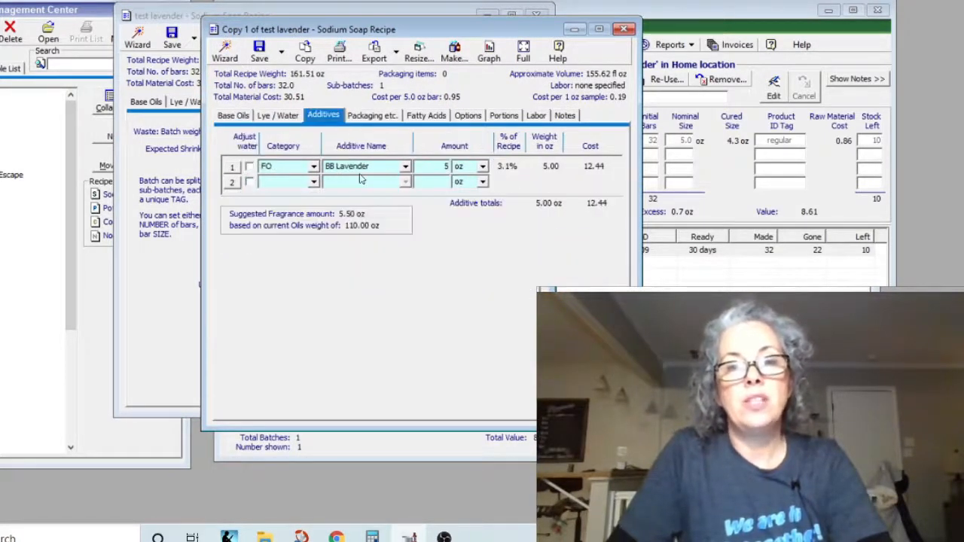
{"action": "left_click", "coordinate": [406, 167]}
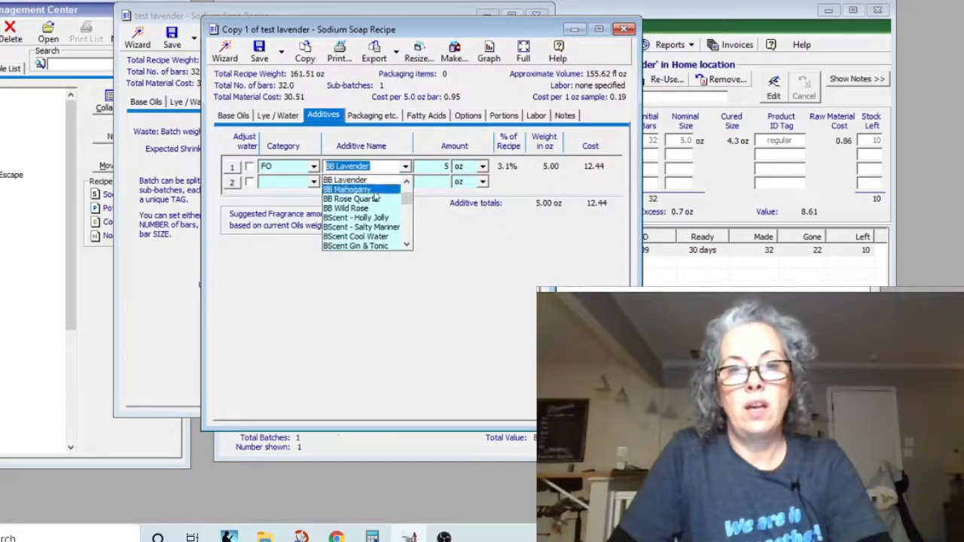
{"action": "left_click", "coordinate": [377, 218]}
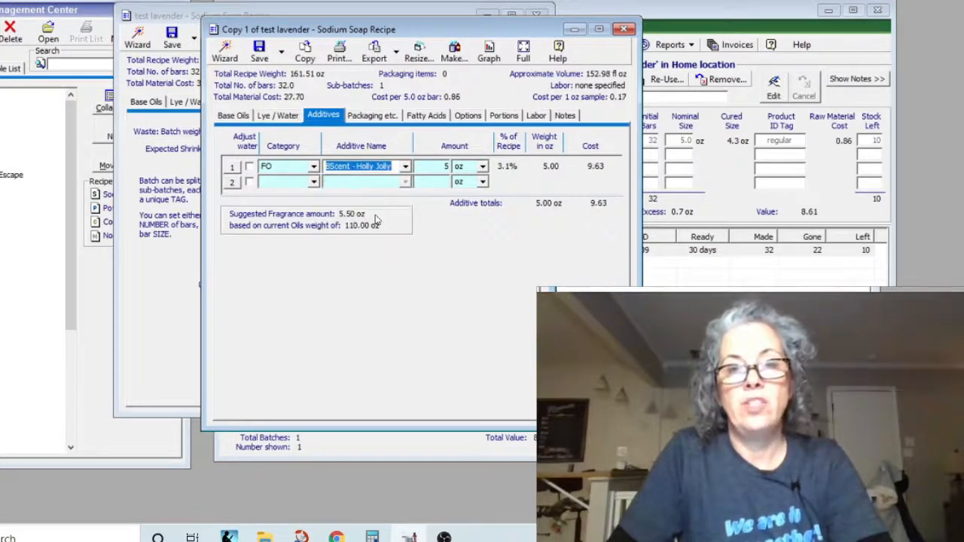
Add 1 oz of Baobab Fruit Powder from the Botanicals category as the recipe copy's second additive.
{"action": "left_click", "coordinate": [304, 183]}
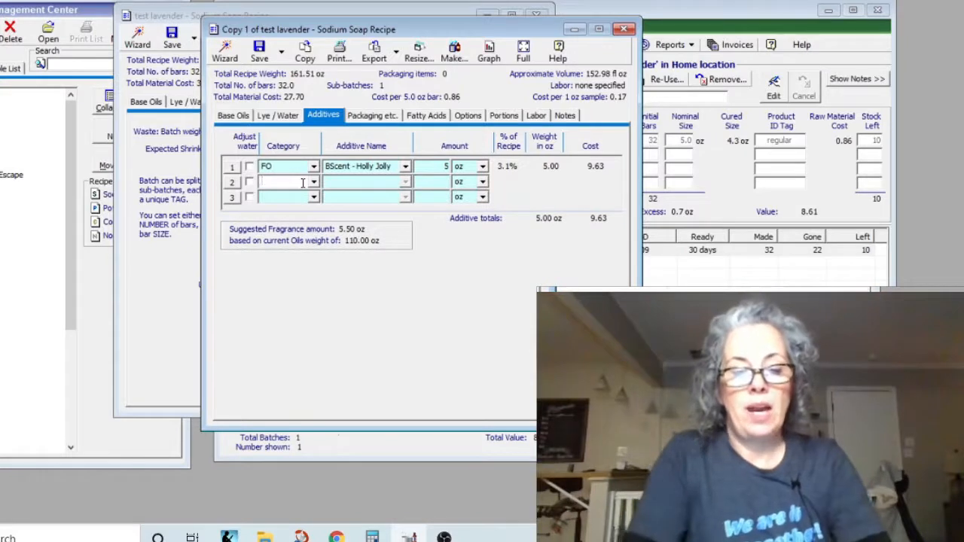
{"action": "type", "text": "Botanicals"}
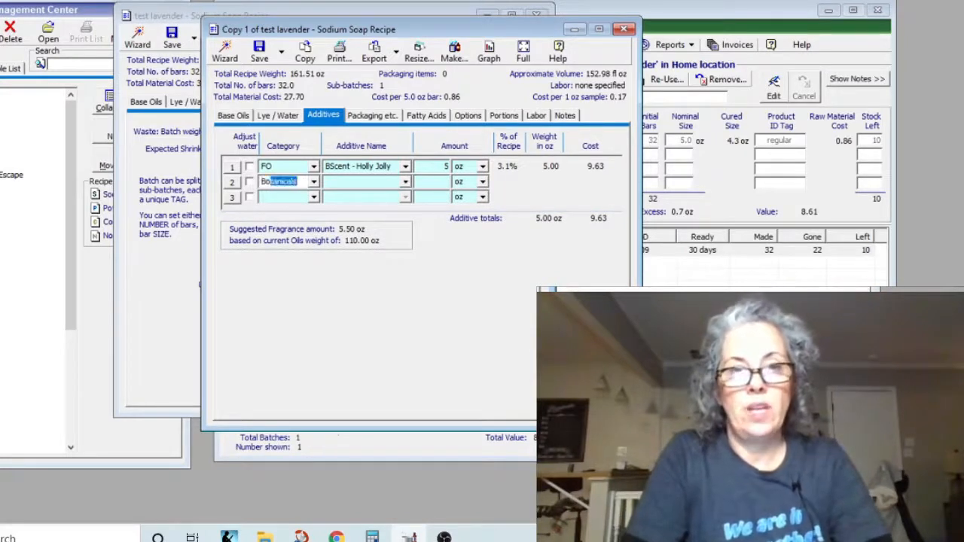
{"action": "left_click", "coordinate": [405, 182]}
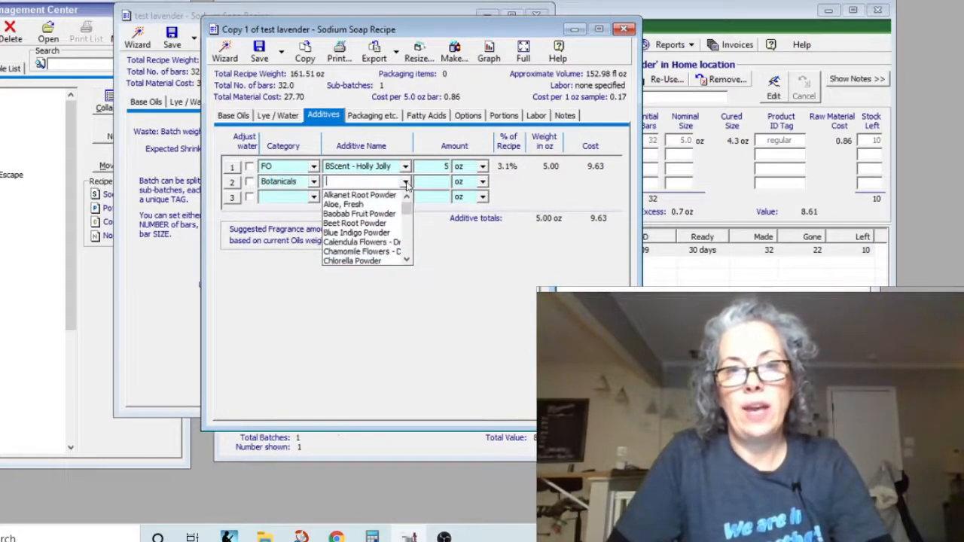
{"action": "left_click", "coordinate": [377, 215]}
{"action": "left_click", "coordinate": [450, 182]}
{"action": "type", "text": "1"}
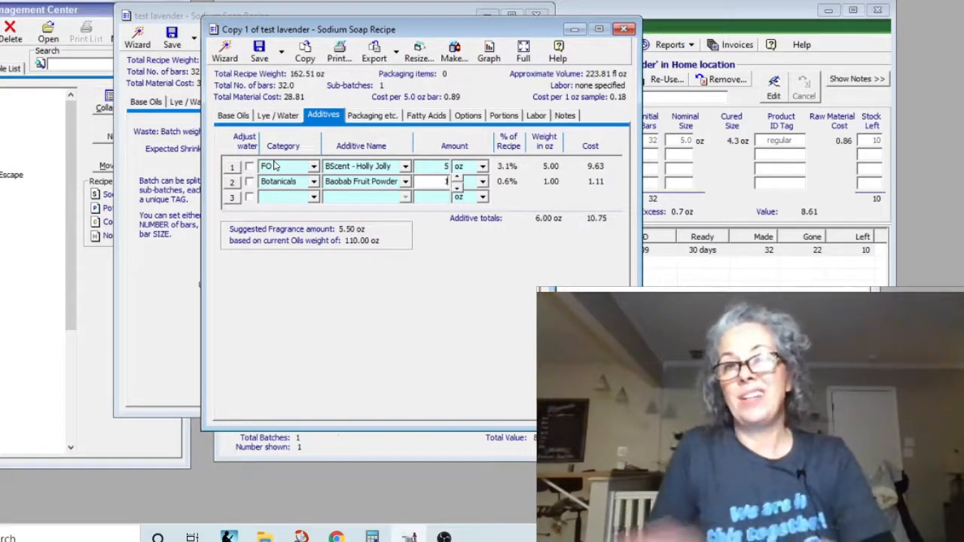
Replace the Almond base oil in the recipe copy with Avocado.
{"action": "left_click", "coordinate": [233, 115]}
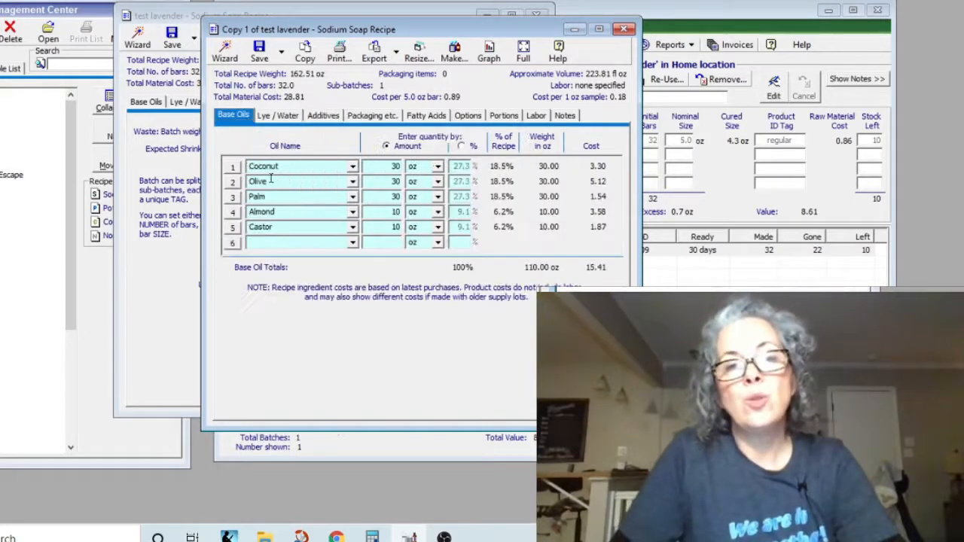
{"action": "left_click", "coordinate": [352, 213]}
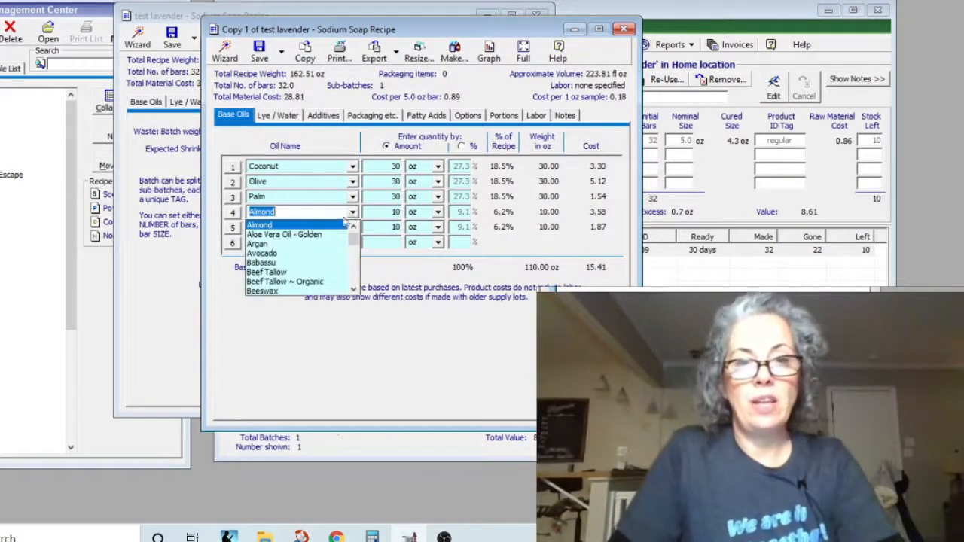
{"action": "left_click", "coordinate": [290, 253]}
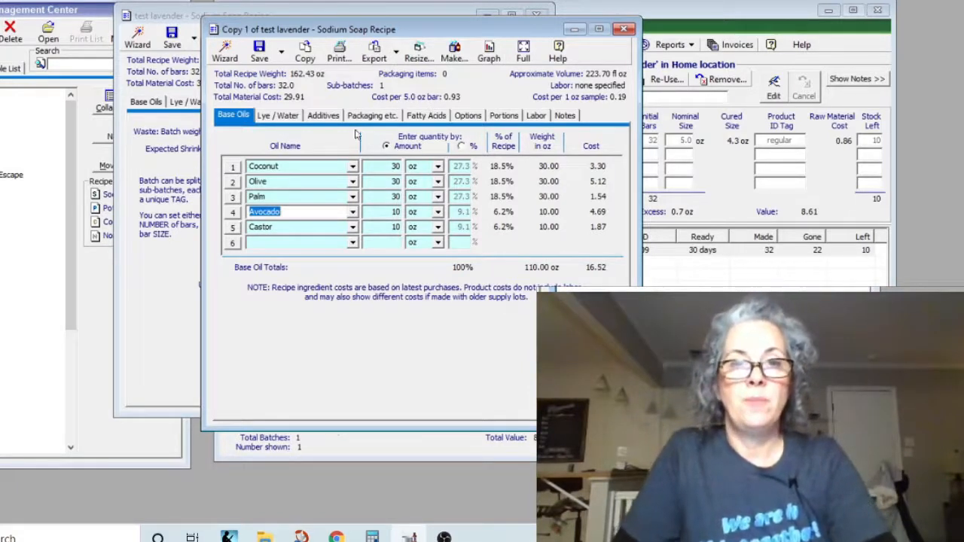
Save the copied recipe as "test holly jolly" in the 2021 Bar Soap group.
{"action": "left_click", "coordinate": [282, 52]}
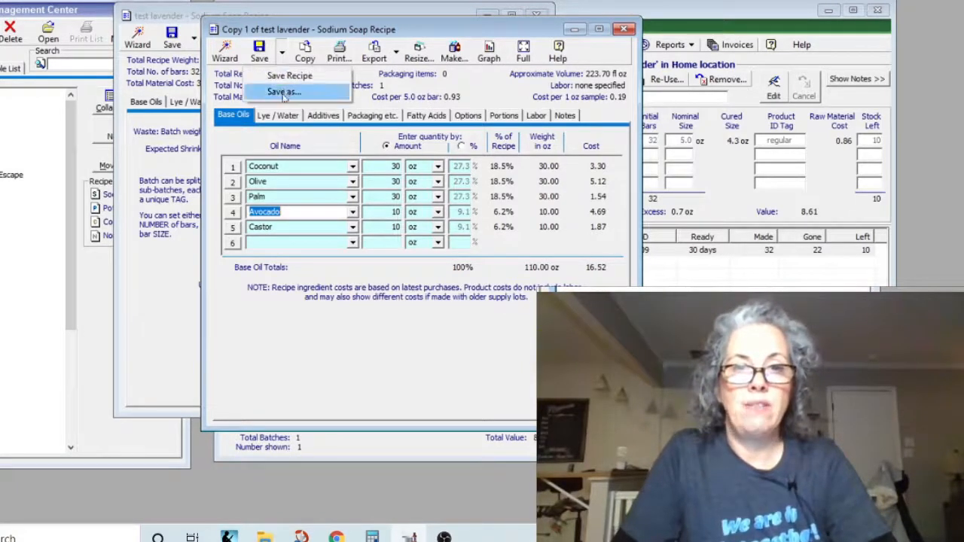
{"action": "left_click", "coordinate": [283, 92]}
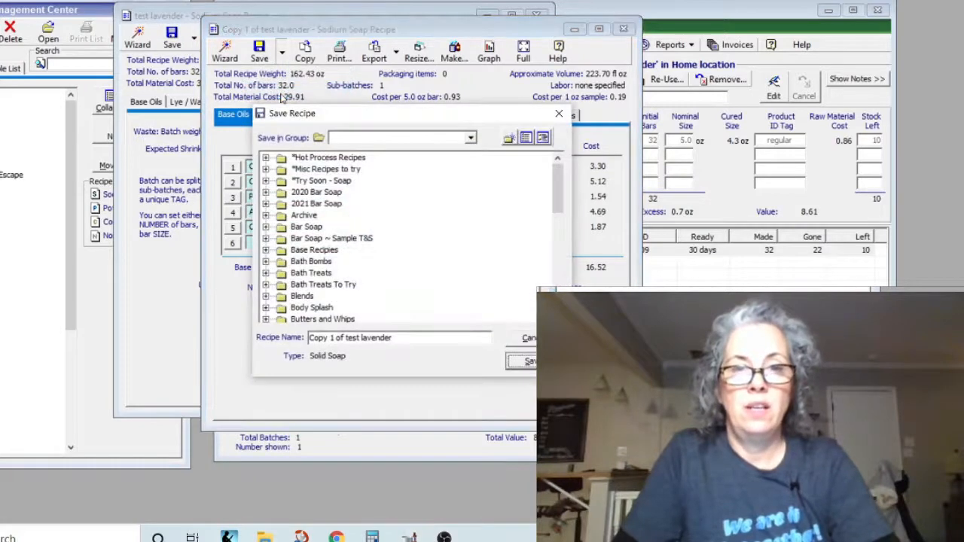
{"action": "left_click", "coordinate": [310, 205]}
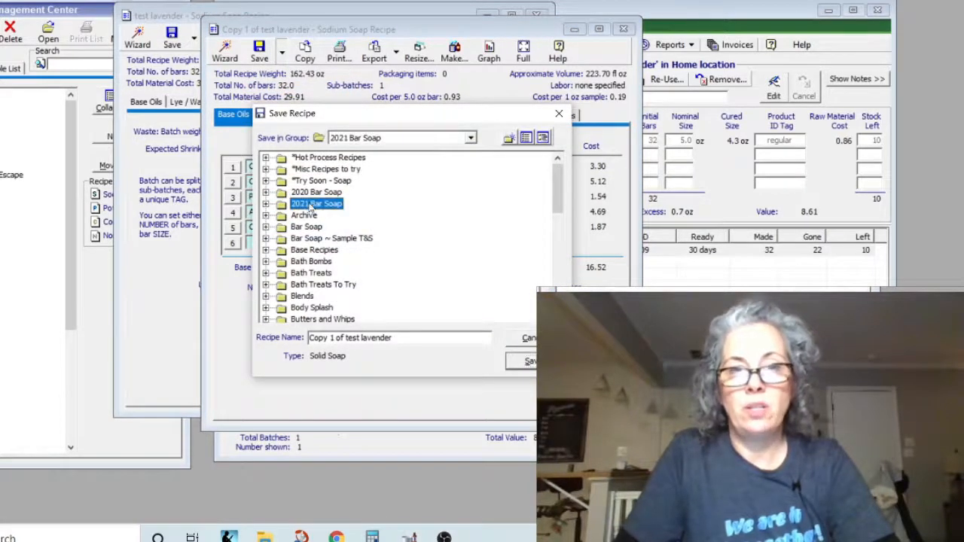
{"action": "left_click", "coordinate": [346, 338]}
{"action": "key", "text": "shift+Home"}
{"action": "key", "text": "BackSpace"}
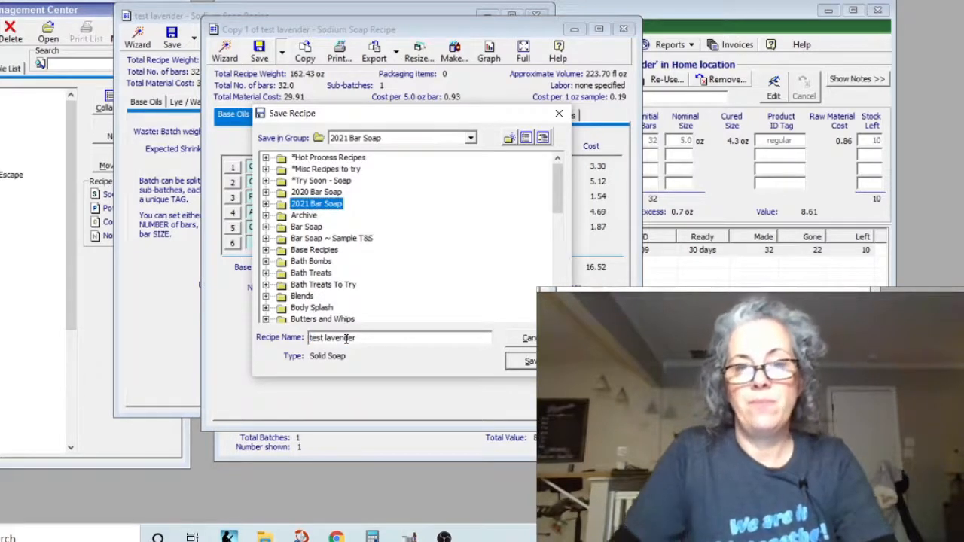
{"action": "double_click", "coordinate": [346, 338]}
{"action": "type", "text": "holly j"}
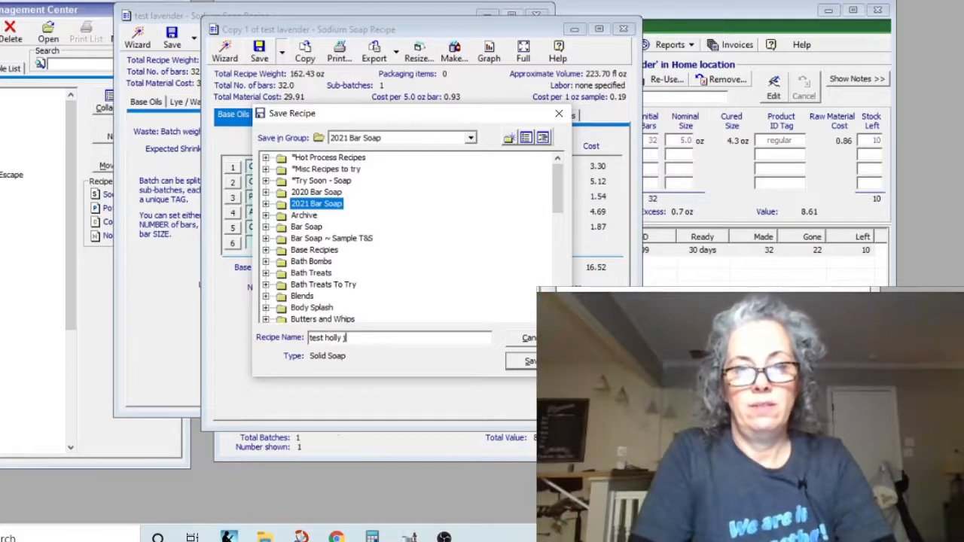
{"action": "type", "text": "olly"}
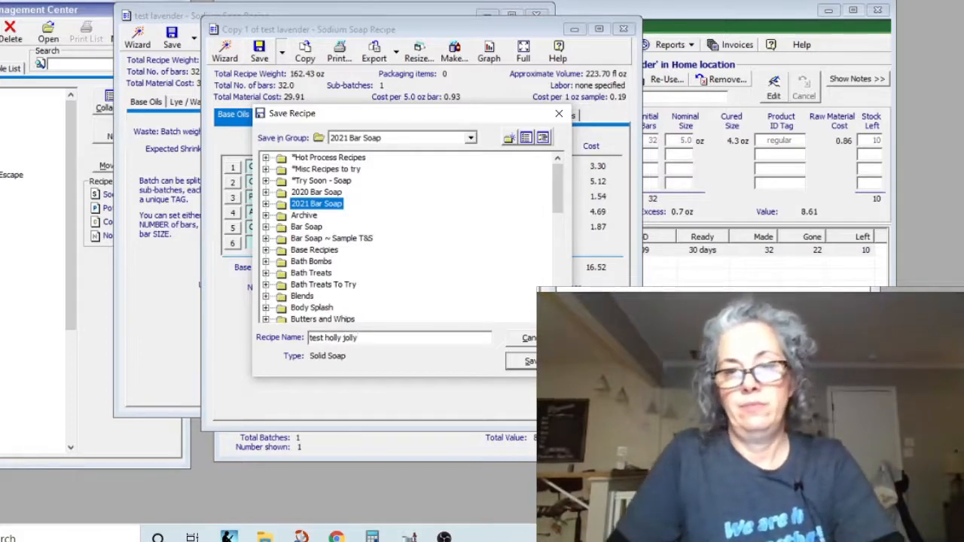
{"action": "key", "text": "Return"}
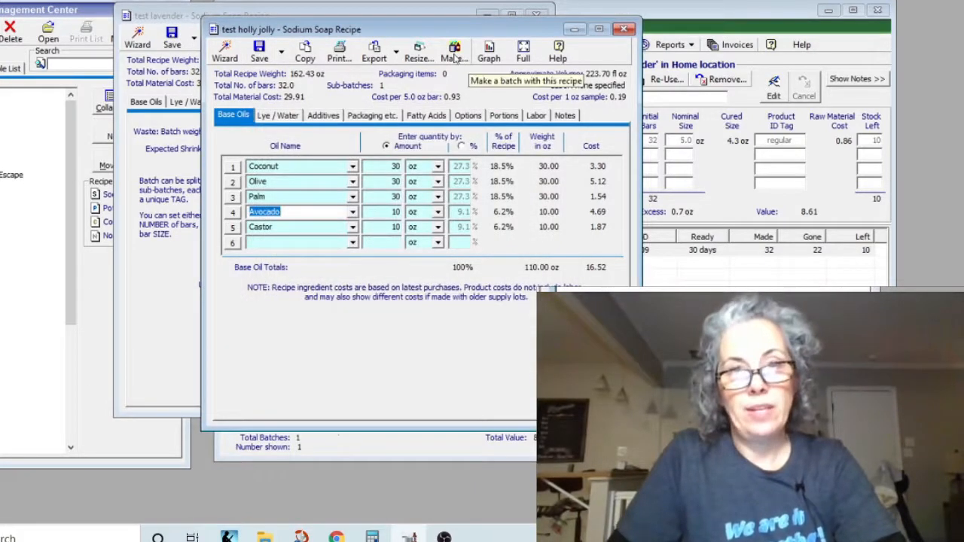
Make a batch from the test holly jolly recipe with all items deducted from inventory, and save it.
{"action": "left_click", "coordinate": [455, 57]}
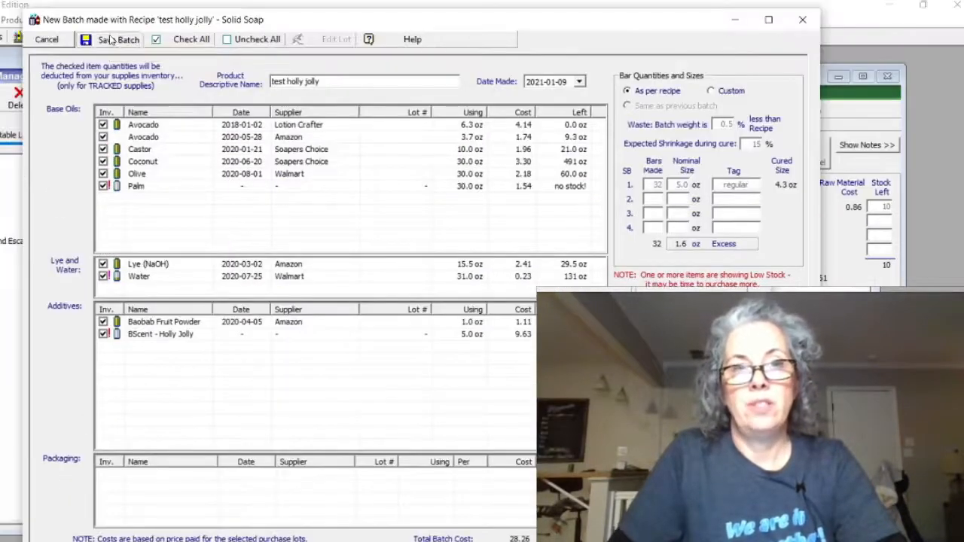
{"action": "left_click", "coordinate": [105, 38]}
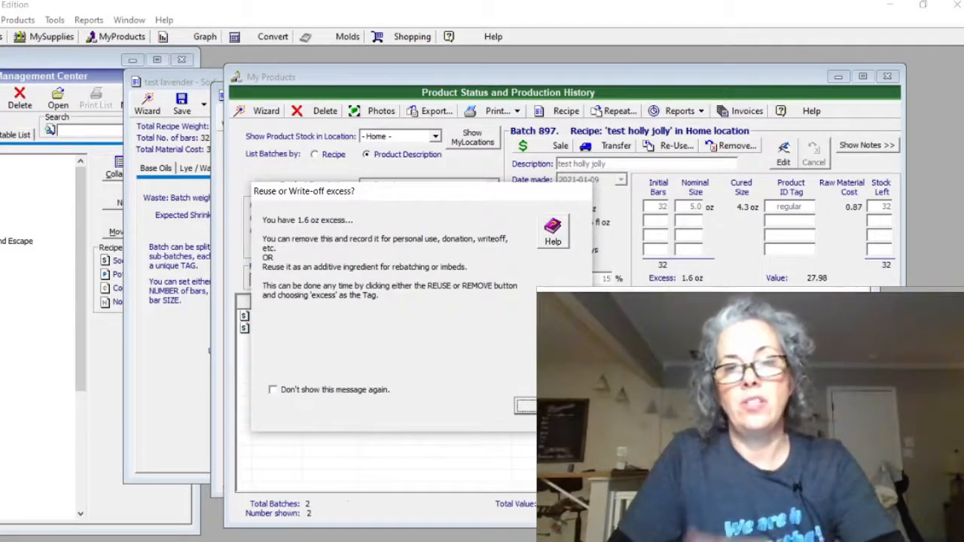
{"action": "left_click", "coordinate": [547, 406]}
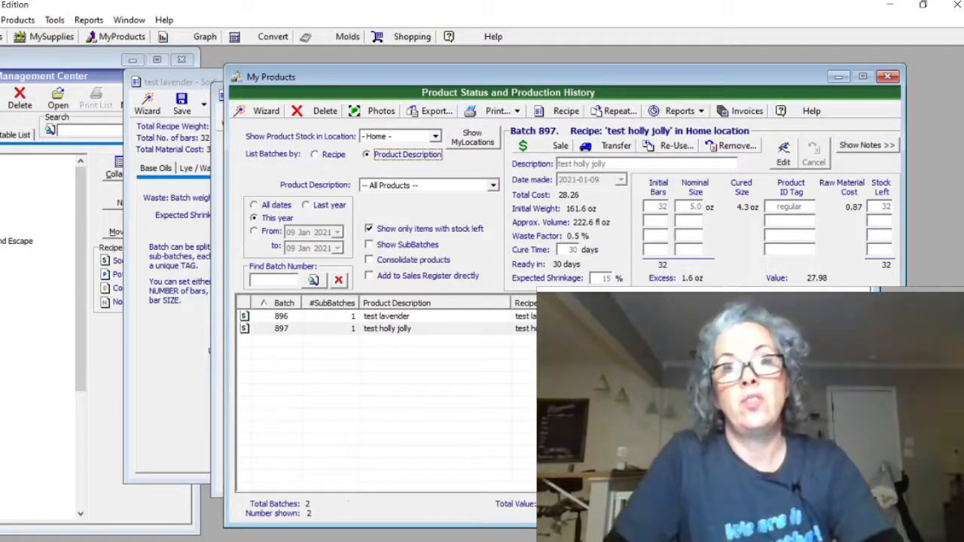
Delete the test holly jolly batch 897 and restore its checked ingredient quantities to the supplies stock.
{"action": "left_click", "coordinate": [390, 331]}
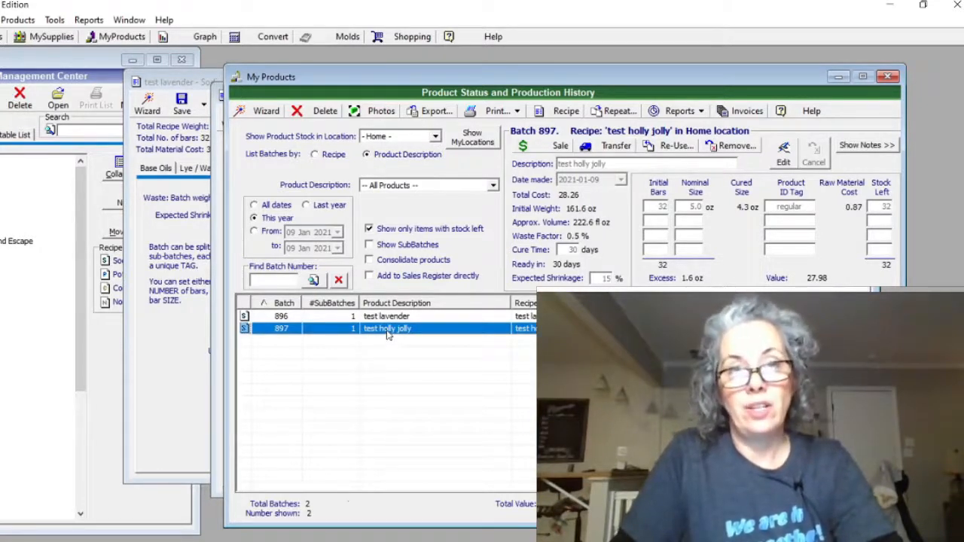
{"action": "left_click", "coordinate": [320, 113]}
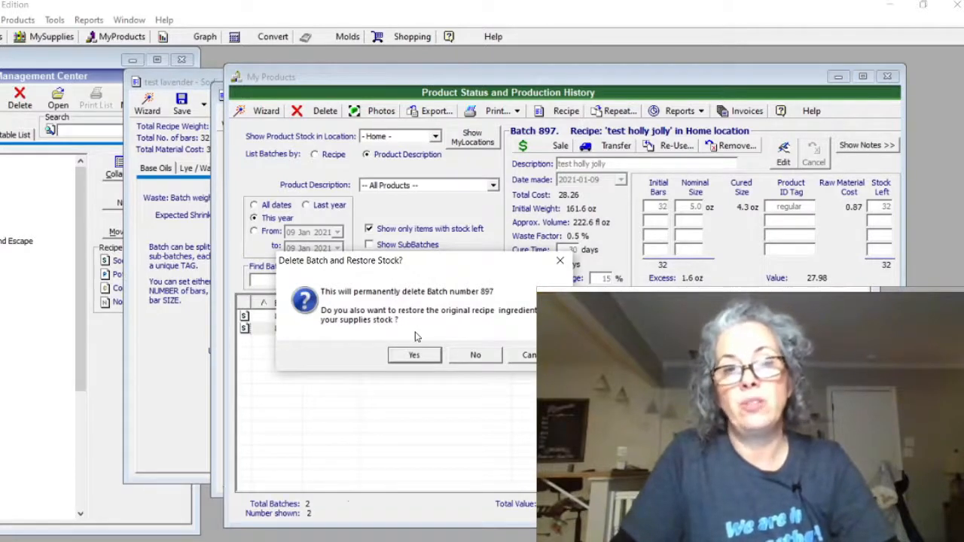
{"action": "left_click", "coordinate": [411, 357]}
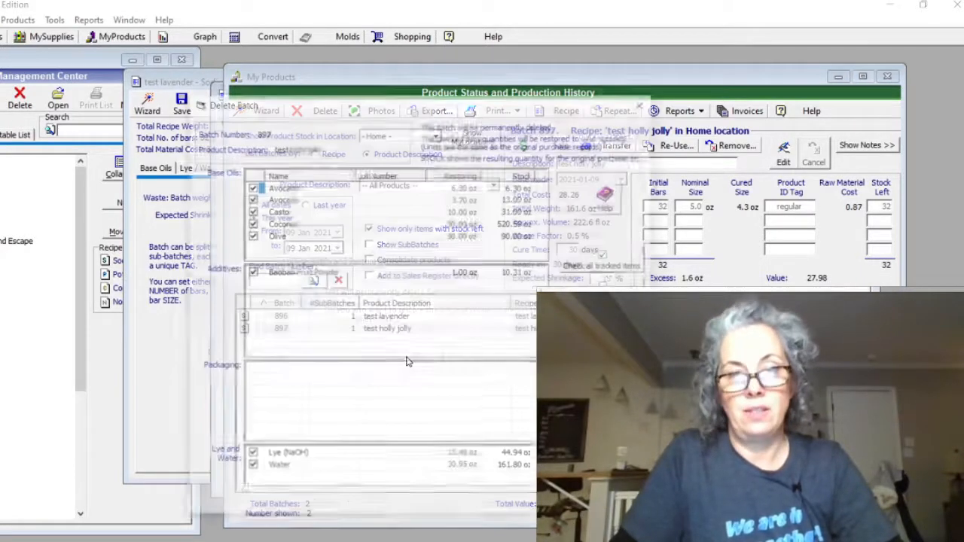
{"action": "left_click", "coordinate": [604, 424]}
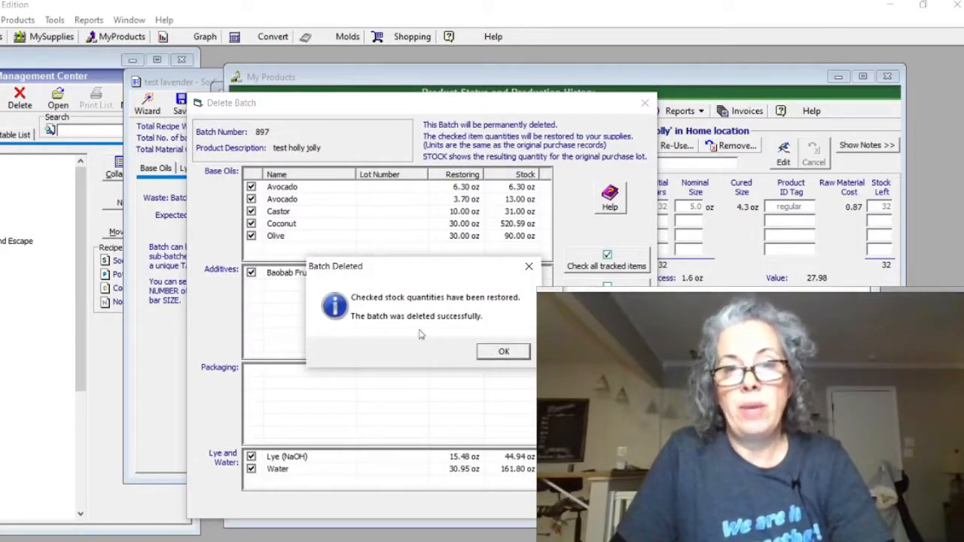
{"action": "left_click", "coordinate": [503, 351]}
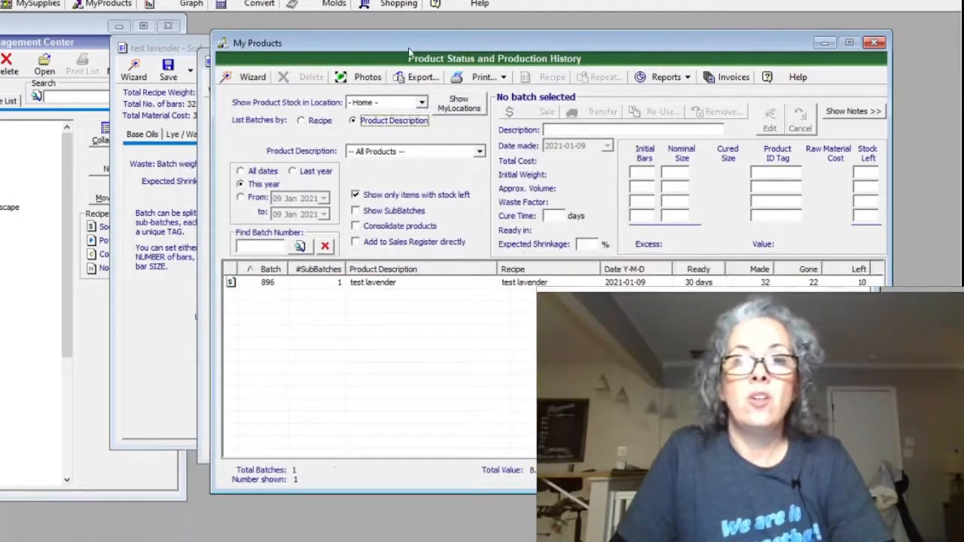
Make a batch from the test holly jolly recipe with all items excluded from inventory deduction, and save it.
{"action": "left_click_drag", "start_coordinate": [421, 84], "coordinate": [480, 68]}
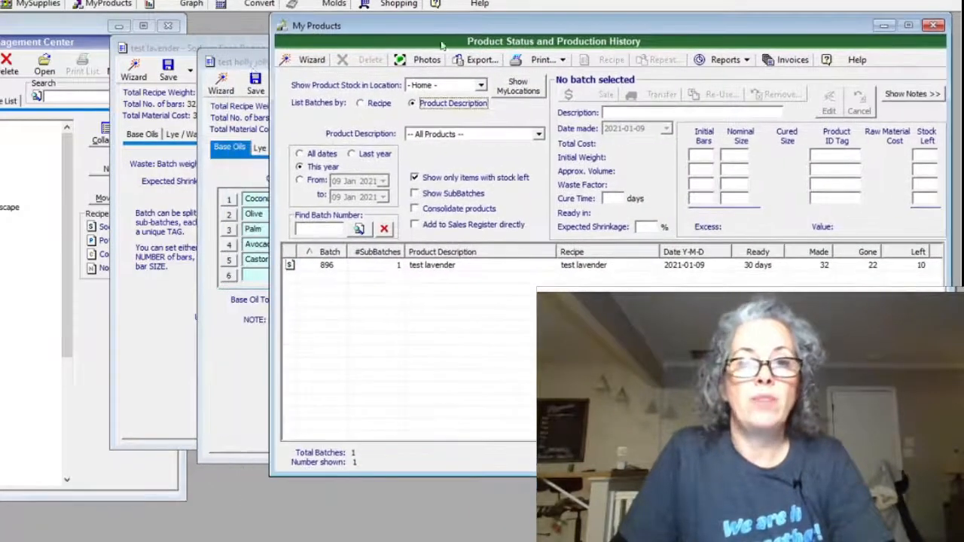
{"action": "left_click", "coordinate": [229, 62]}
{"action": "left_click_drag", "start_coordinate": [298, 67], "coordinate": [139, 46]}
{"action": "left_click", "coordinate": [298, 72]}
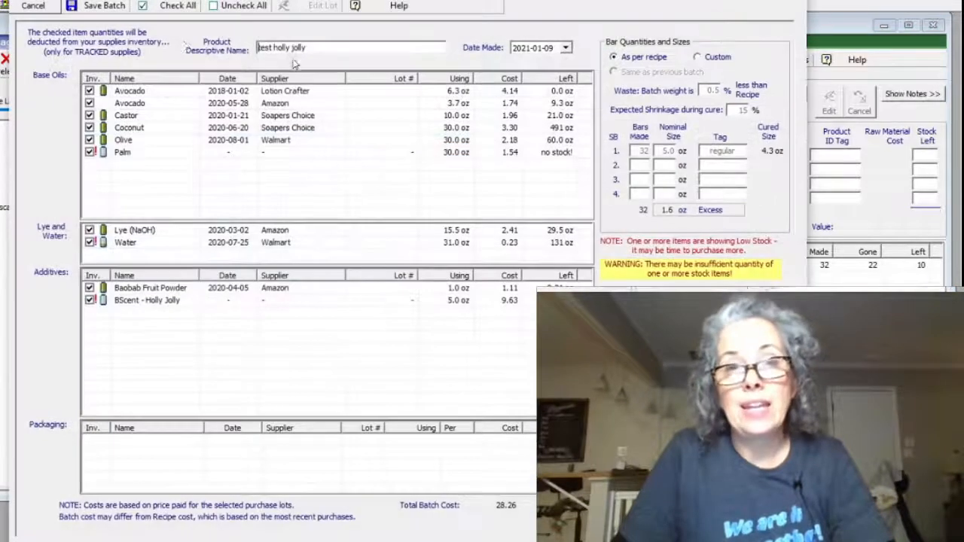
{"action": "left_click", "coordinate": [233, 6]}
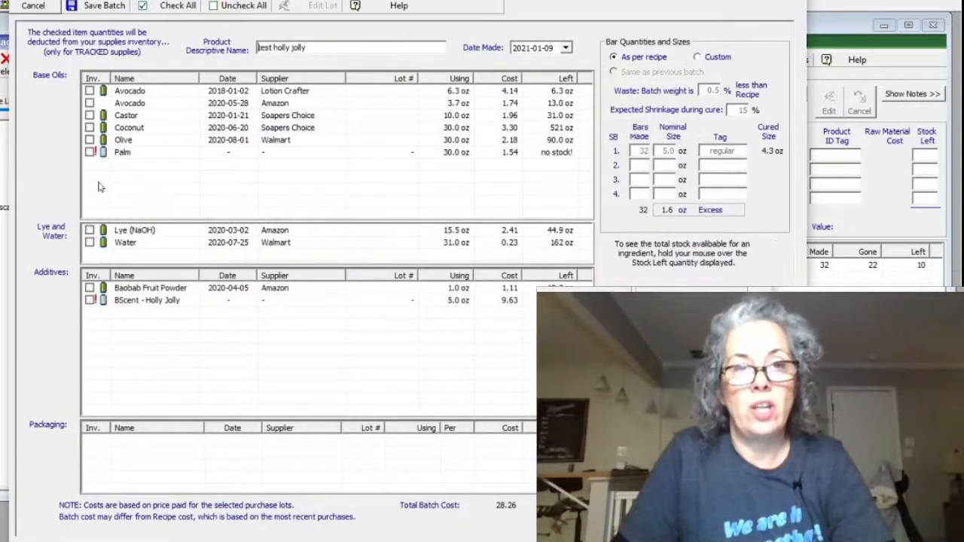
{"action": "left_click", "coordinate": [98, 6]}
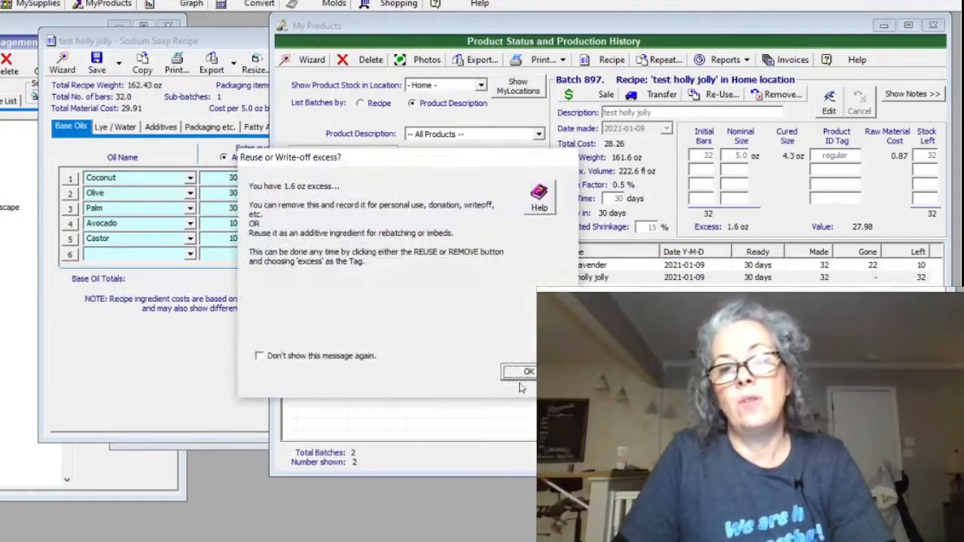
{"action": "left_click", "coordinate": [519, 374]}
Set the stock left of the test holly jolly batch to 12 bars and save the change.
{"action": "left_click_drag", "start_coordinate": [633, 29], "coordinate": [366, 25]}
{"action": "left_click", "coordinate": [339, 279]}
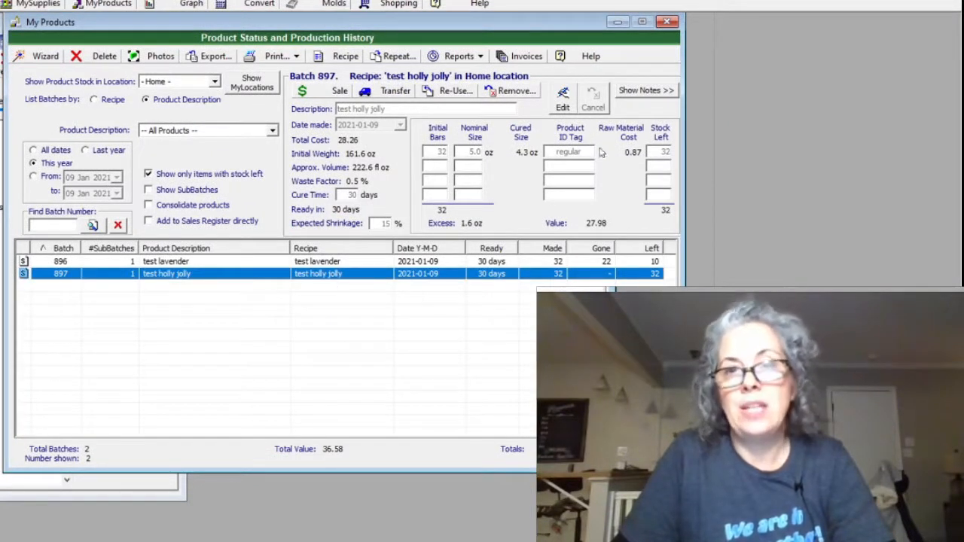
{"action": "left_click", "coordinate": [562, 97]}
{"action": "left_click", "coordinate": [665, 151]}
{"action": "type", "text": "12"}
{"action": "left_click", "coordinate": [563, 98]}
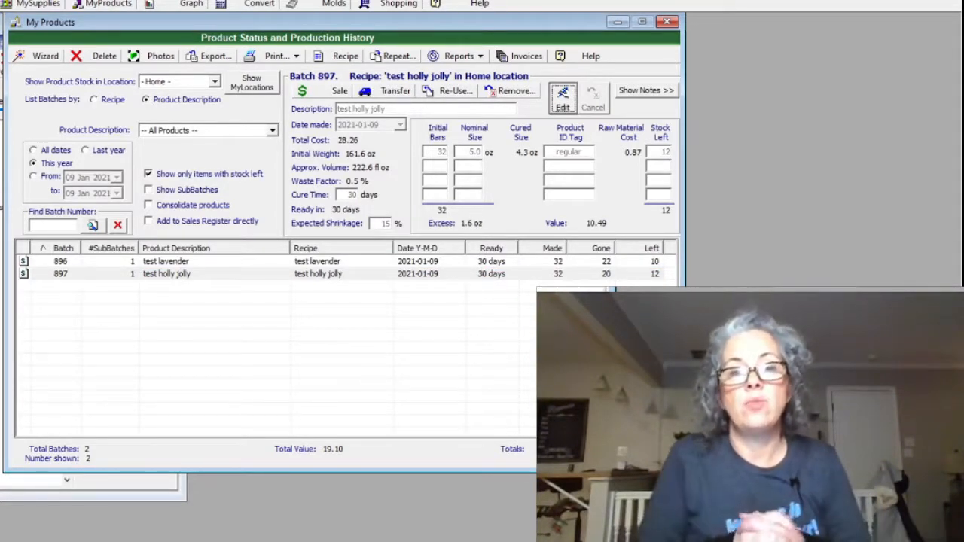
Close the product list and both open soap recipes to return to the recipe management center.
{"action": "left_click", "coordinate": [669, 23]}
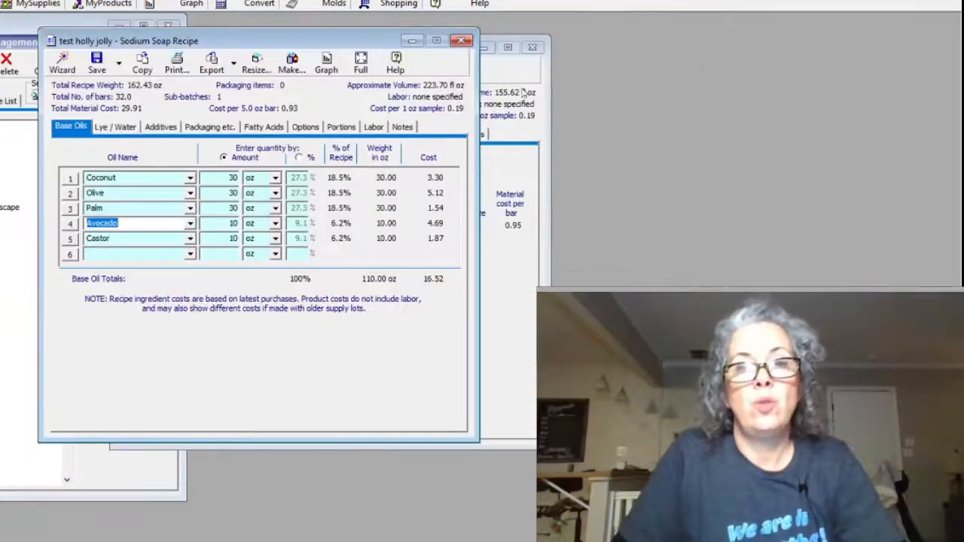
{"action": "left_click", "coordinate": [462, 42]}
{"action": "left_click", "coordinate": [532, 48]}
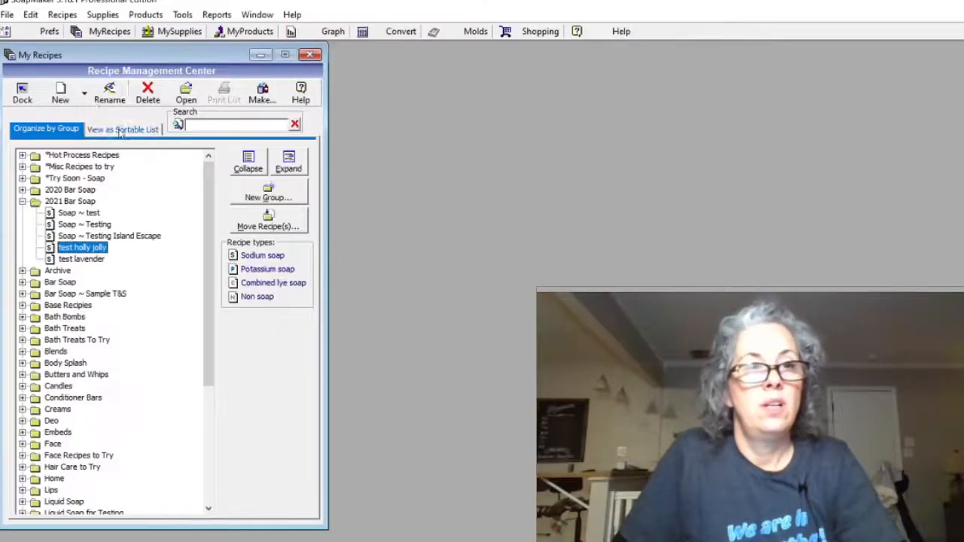
Create a new recipe of the non-soap type and move its window over the recipe list.
{"action": "left_click", "coordinate": [59, 92]}
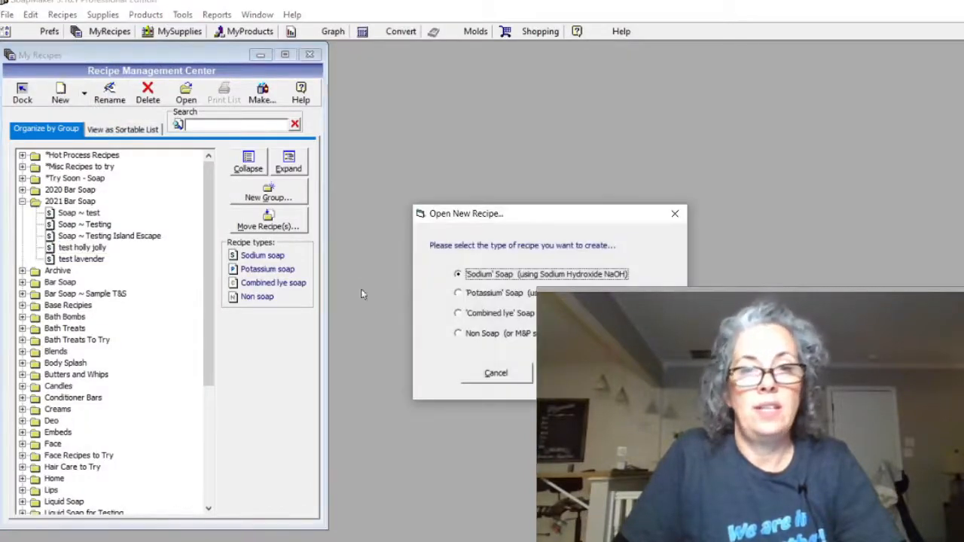
{"action": "left_click", "coordinate": [458, 334]}
{"action": "left_click", "coordinate": [605, 373]}
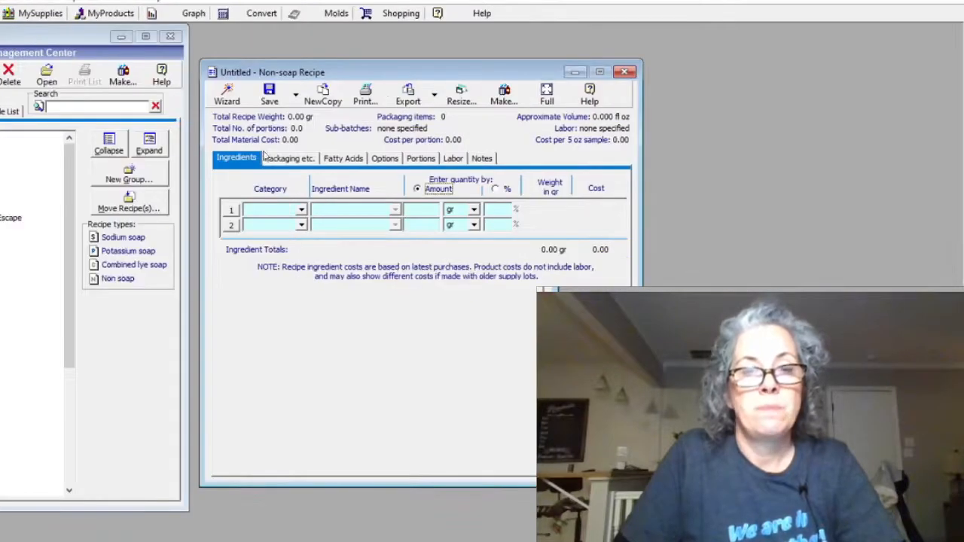
{"action": "left_click_drag", "start_coordinate": [315, 76], "coordinate": [177, 42]}
Add 500 gr of Baking Soda from the Bath Bombs category as the first ingredient.
{"action": "left_click", "coordinate": [164, 177]}
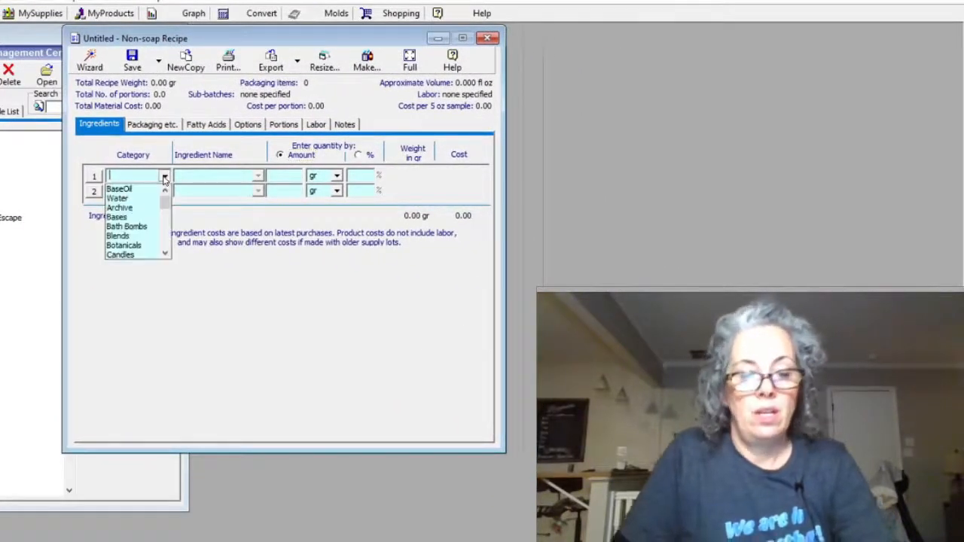
{"action": "left_click", "coordinate": [132, 226]}
{"action": "left_click", "coordinate": [256, 176]}
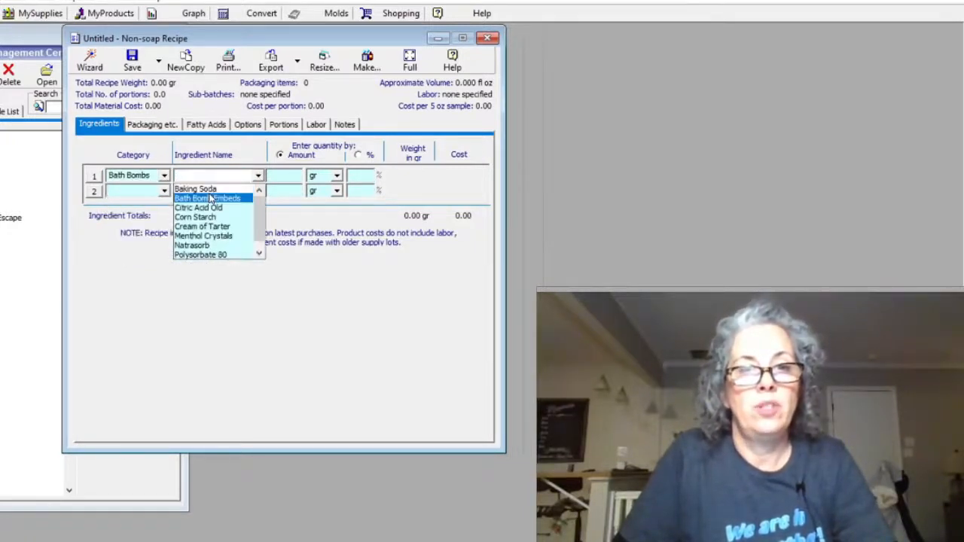
{"action": "left_click", "coordinate": [202, 189]}
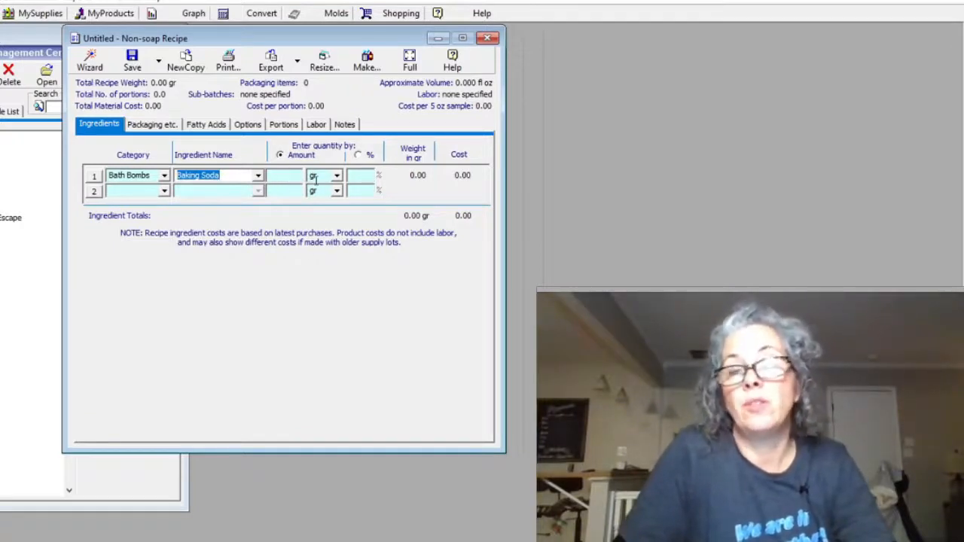
{"action": "left_click", "coordinate": [284, 175]}
{"action": "type", "text": "500"}
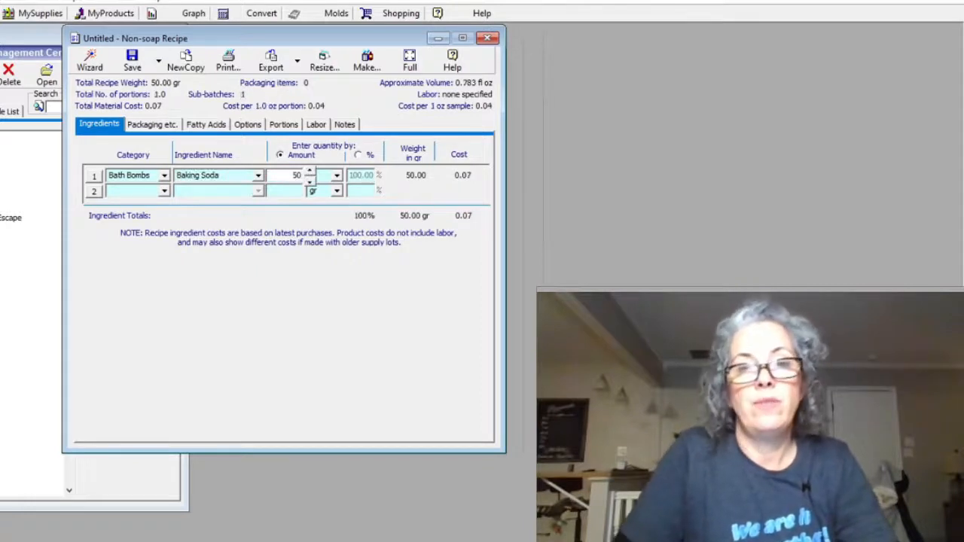
Add 250 gr of Citric Acid Old from the Bath Bombs category as the second ingredient.
{"action": "left_click", "coordinate": [164, 191]}
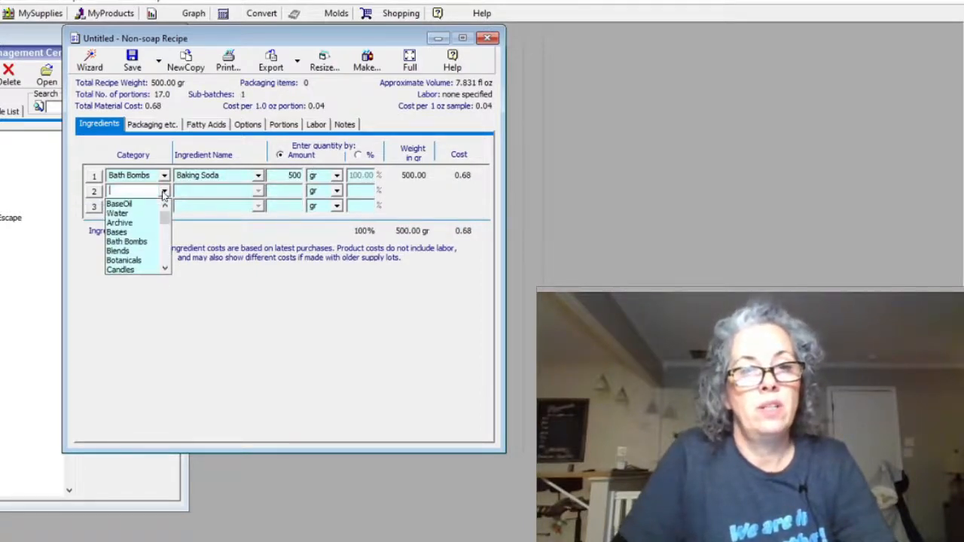
{"action": "left_click", "coordinate": [126, 241]}
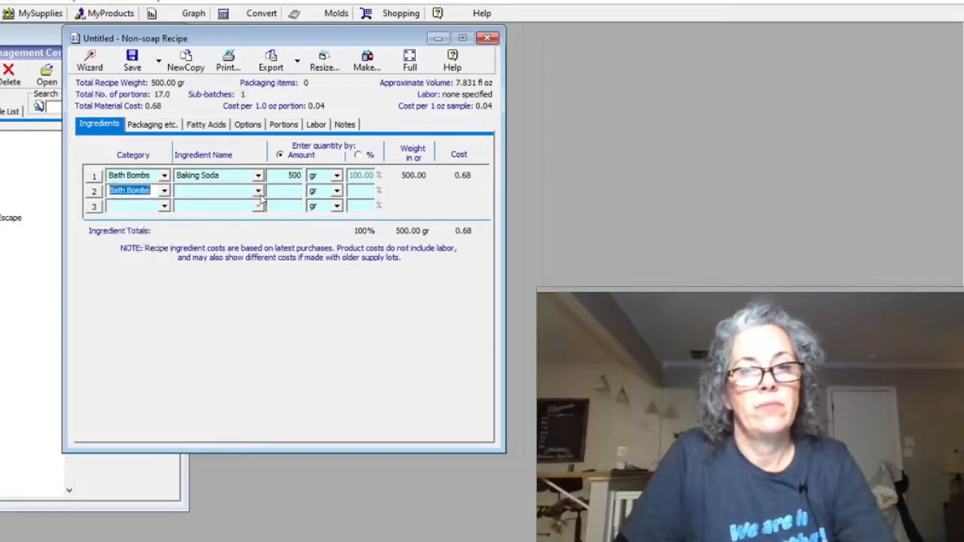
{"action": "left_click", "coordinate": [257, 190]}
{"action": "left_click", "coordinate": [200, 216]}
{"action": "left_click", "coordinate": [300, 191]}
{"action": "type", "text": "250"}
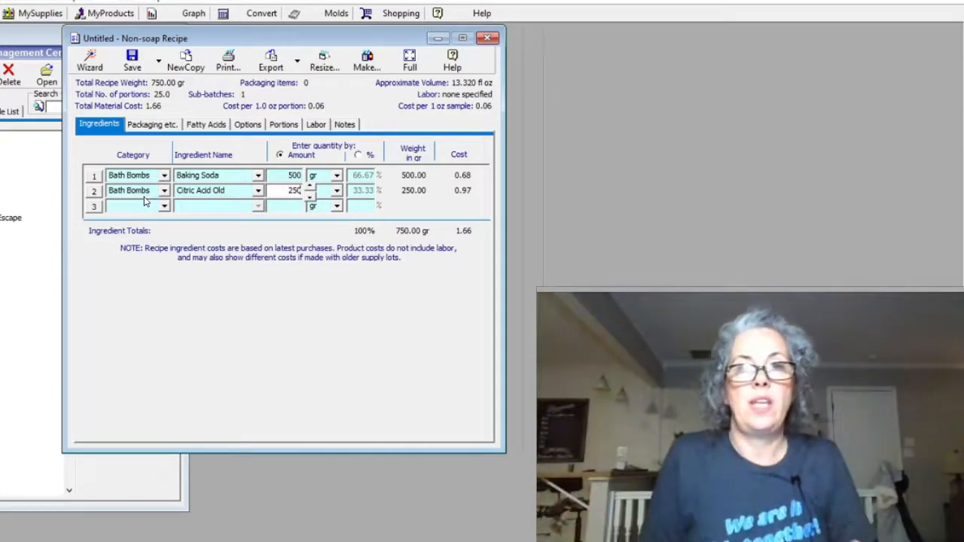
Add 10 gr of the Aztec Black Ice fragrance from the FO category as the third ingredient.
{"action": "left_click", "coordinate": [165, 206]}
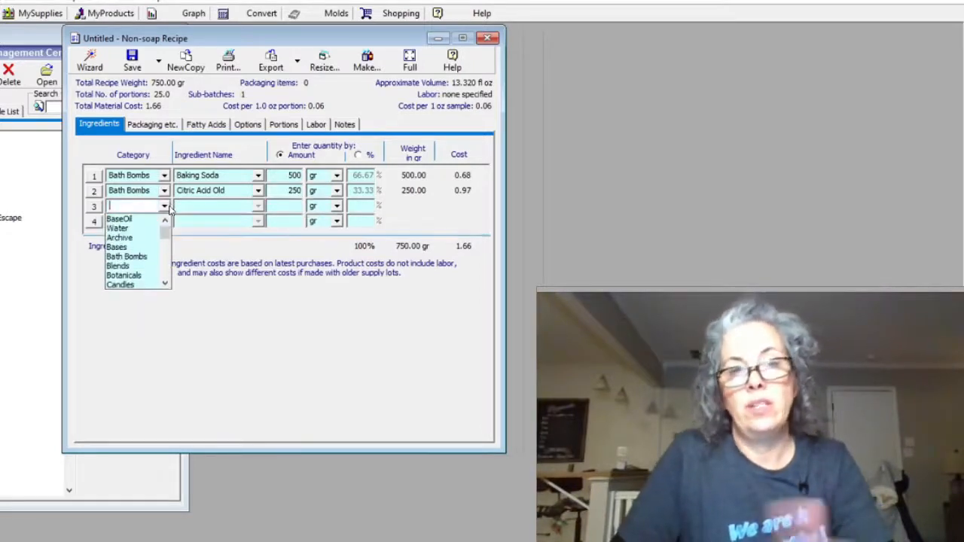
{"action": "scroll", "coordinate": [132, 248], "scroll_direction": "down", "scroll_amount": 5}
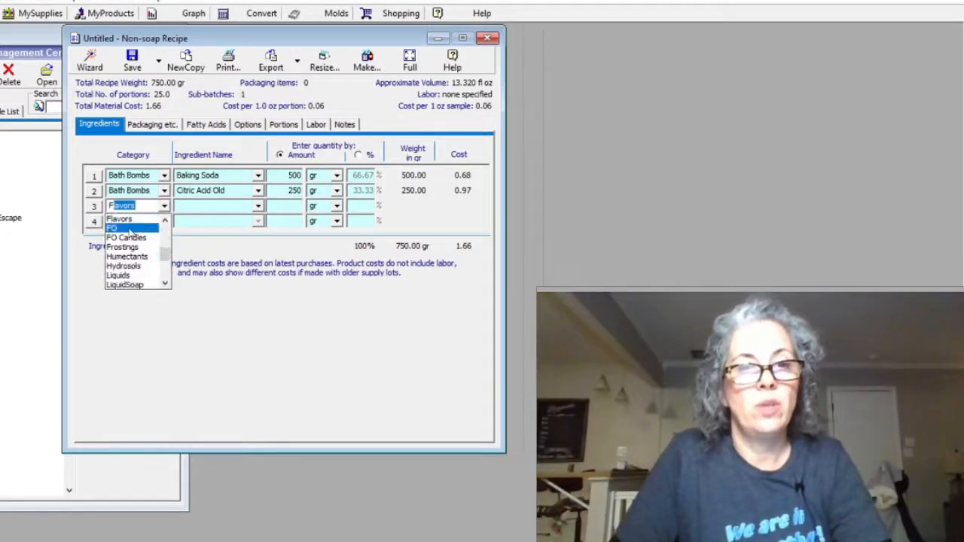
{"action": "left_click", "coordinate": [130, 229]}
{"action": "left_click", "coordinate": [259, 208]}
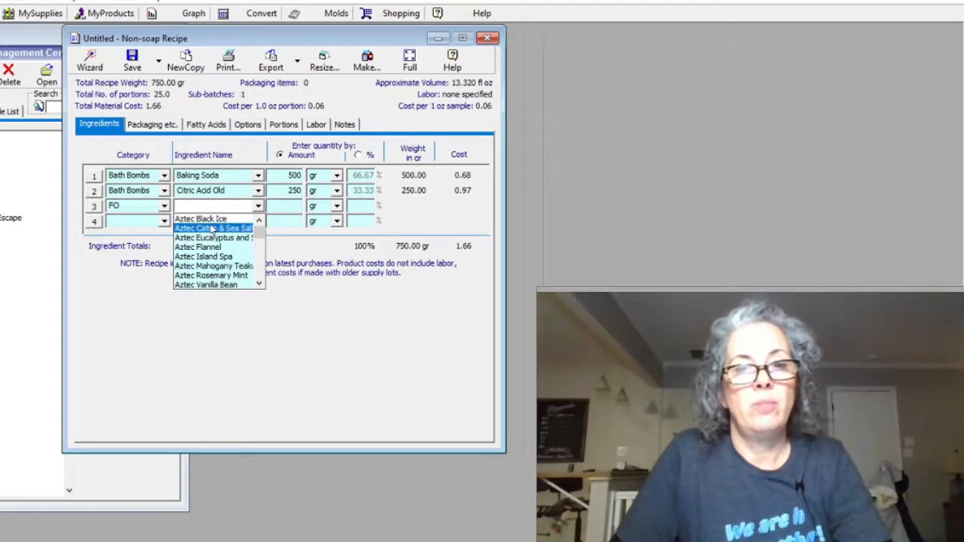
{"action": "left_click", "coordinate": [256, 216]}
{"action": "left_click", "coordinate": [286, 205]}
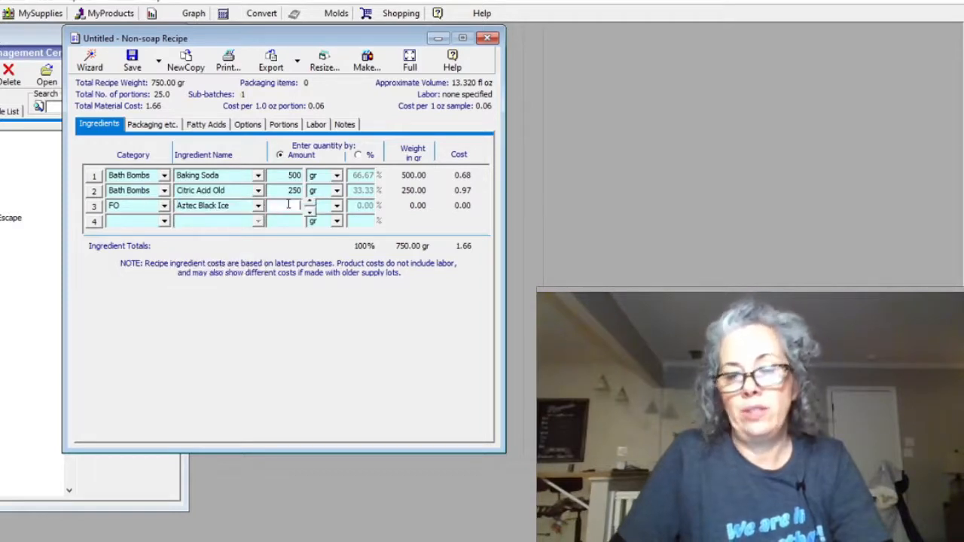
{"action": "type", "text": "20"}
{"action": "key", "text": "BackSpace"}
{"action": "key", "text": "BackSpace"}
{"action": "type", "text": "10"}
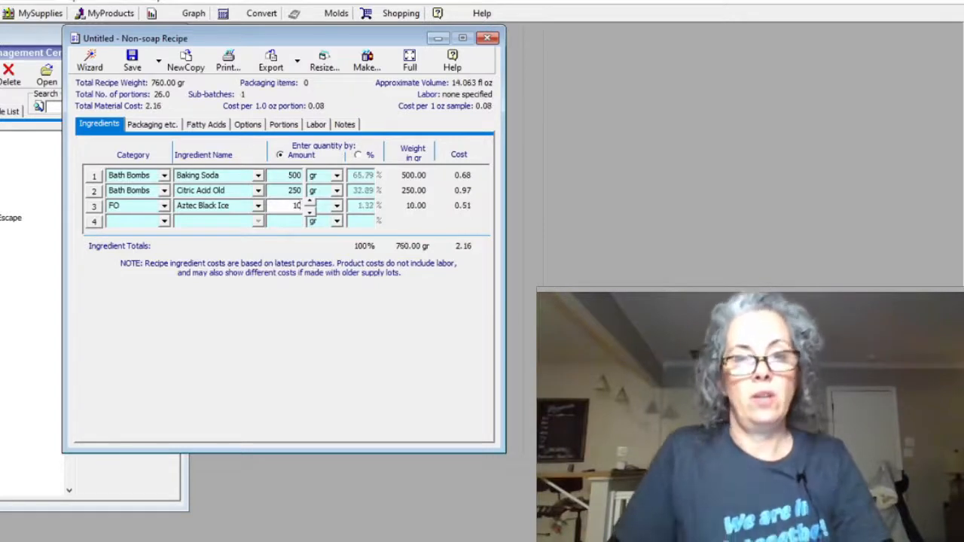
Try dividing the recipe into 5 portions of 5.25, 5 and 3 oz, and fit the portion count to the 3 oz size.
{"action": "left_click", "coordinate": [282, 125]}
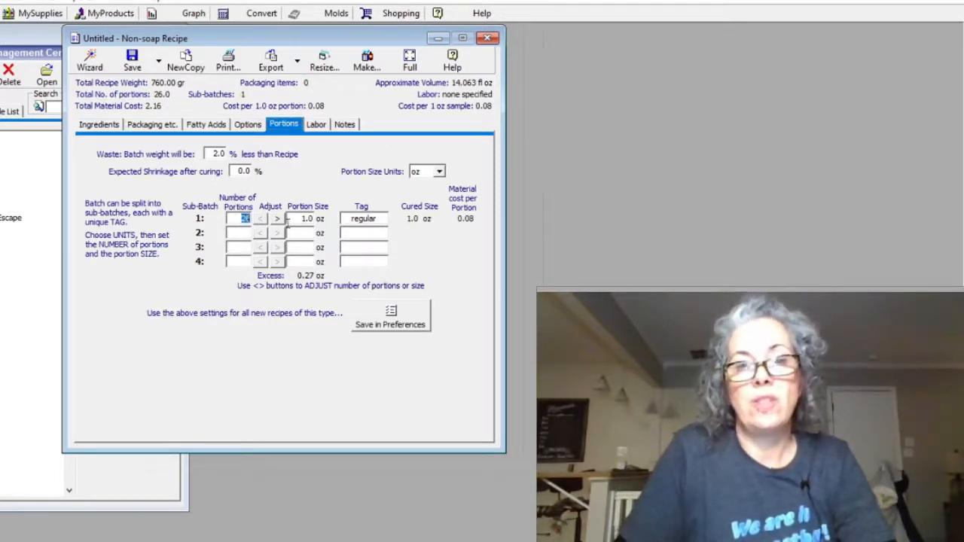
{"action": "type", "text": "5"}
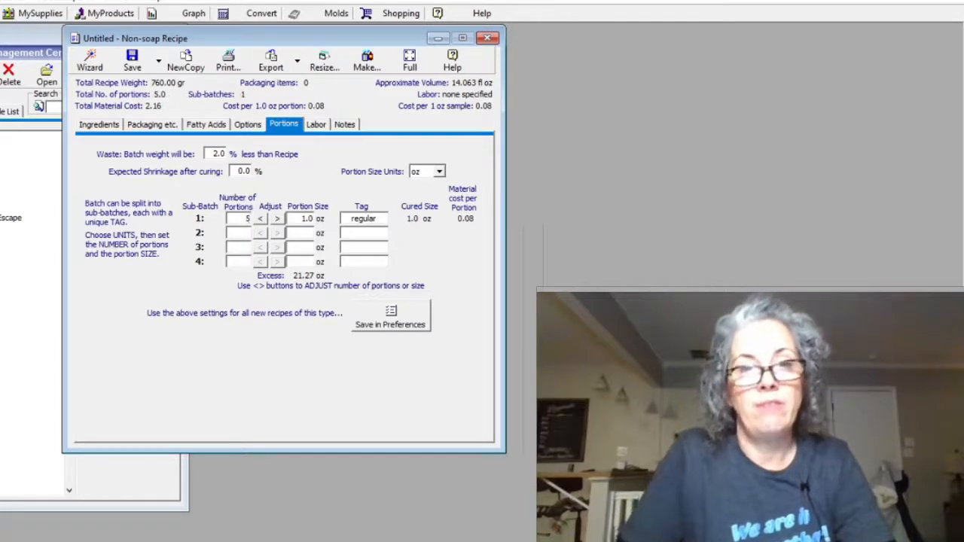
{"action": "left_click", "coordinate": [278, 219]}
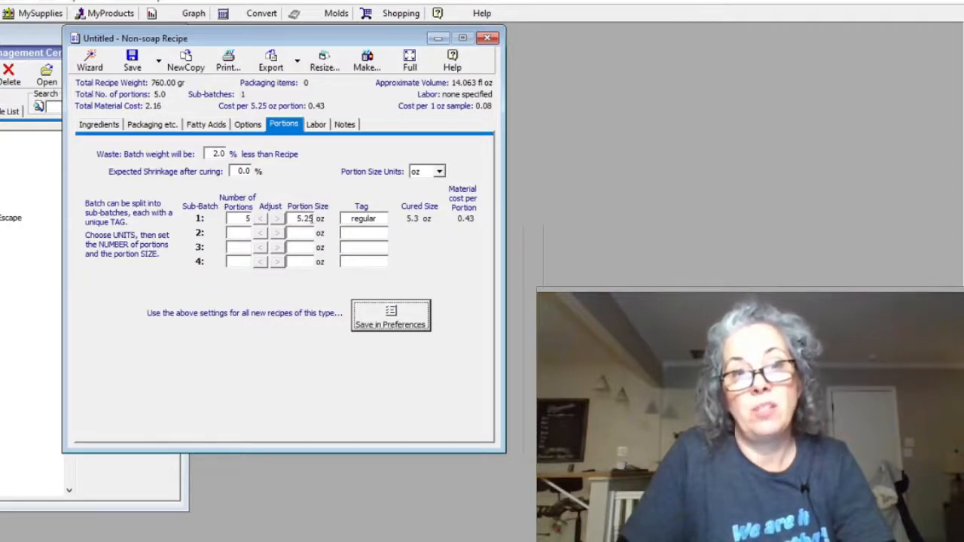
{"action": "left_click", "coordinate": [299, 219]}
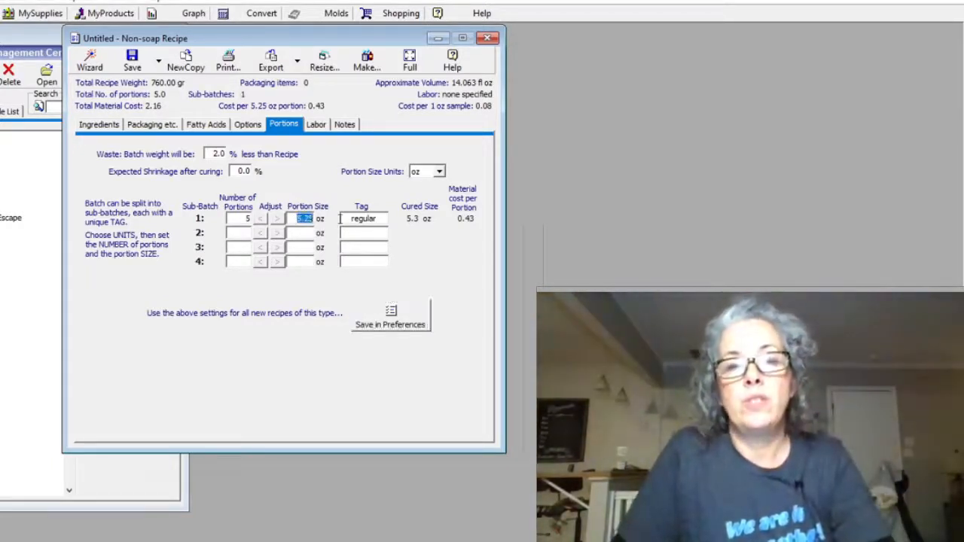
{"action": "type", "text": "5"}
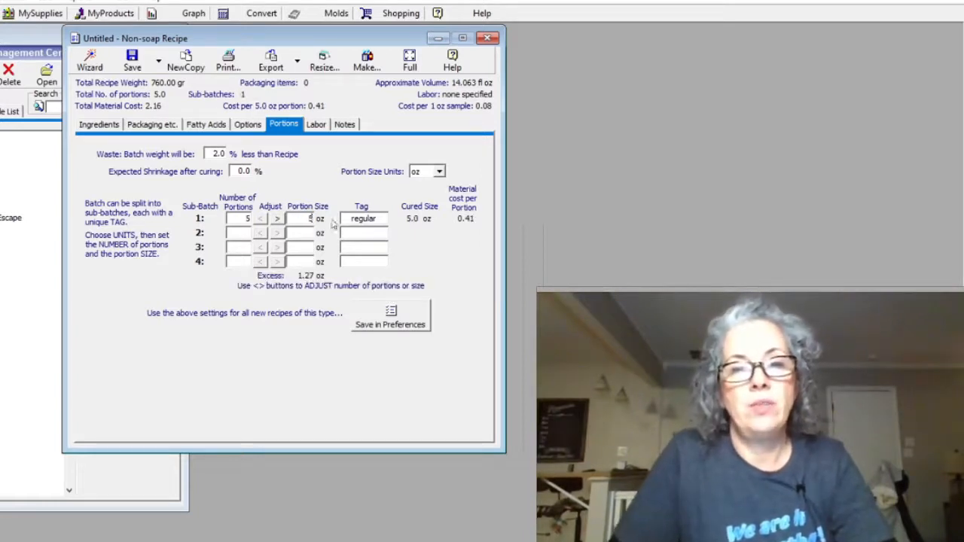
{"action": "type", "text": "3"}
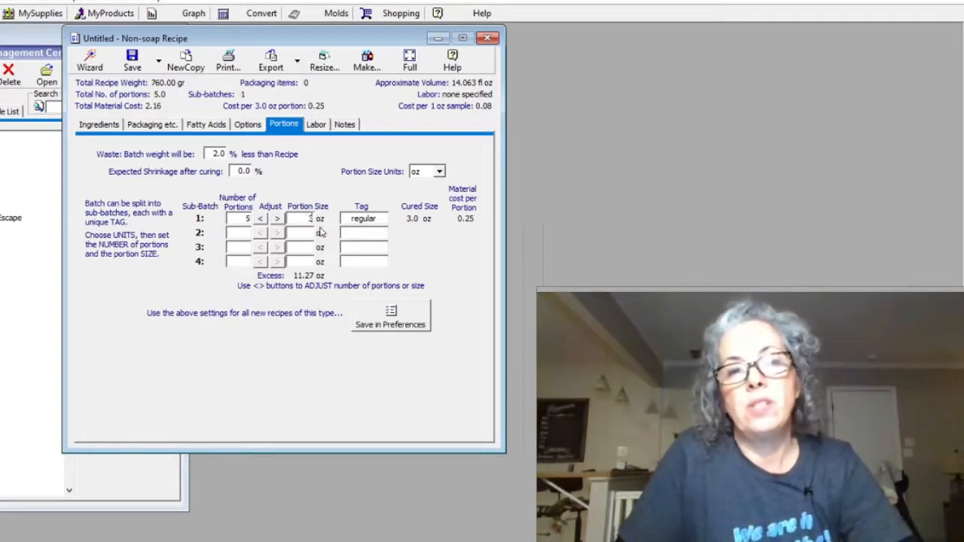
{"action": "left_click", "coordinate": [277, 218]}
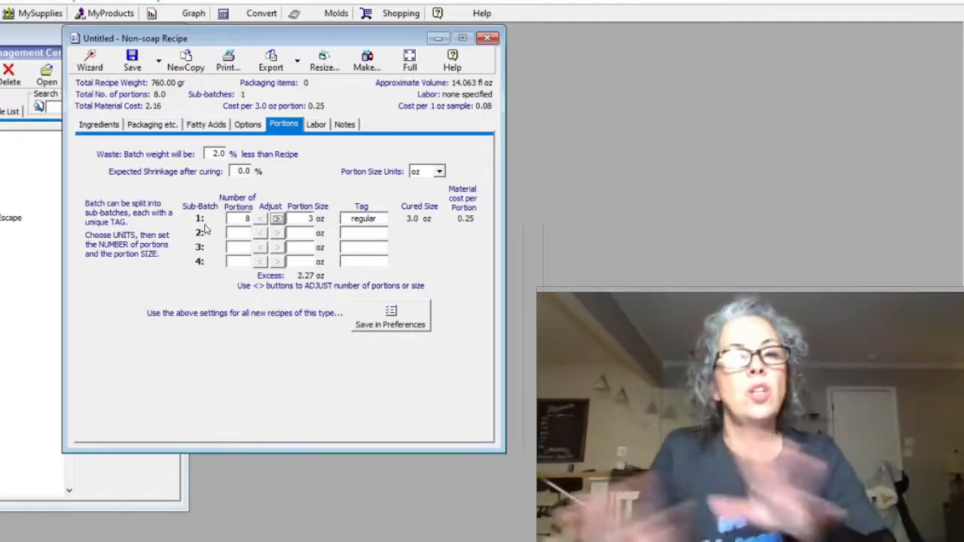
Set the recipe to 7 portions of 3.25 oz each with 4% waste.
{"action": "double_click", "coordinate": [243, 218]}
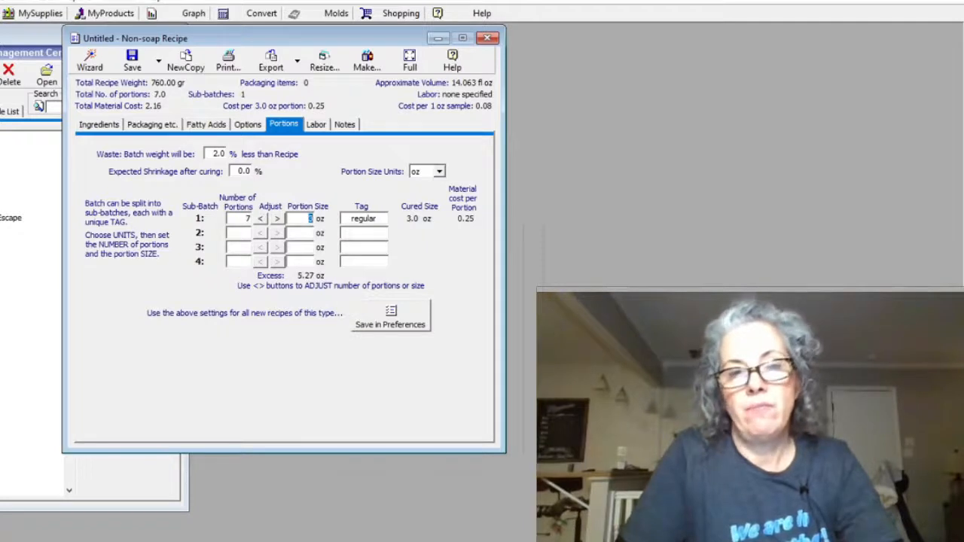
{"action": "type", "text": ".25"}
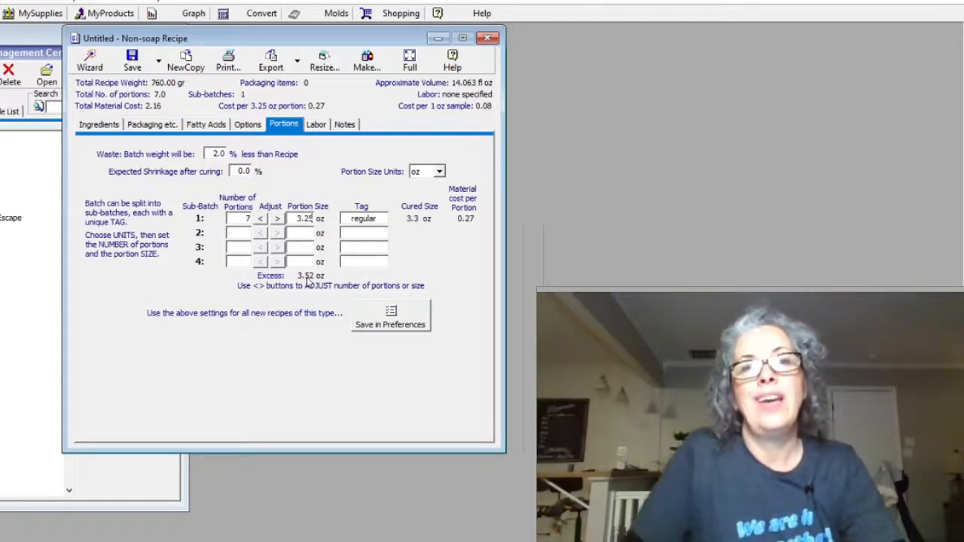
{"action": "double_click", "coordinate": [216, 155]}
{"action": "type", "text": "4"}
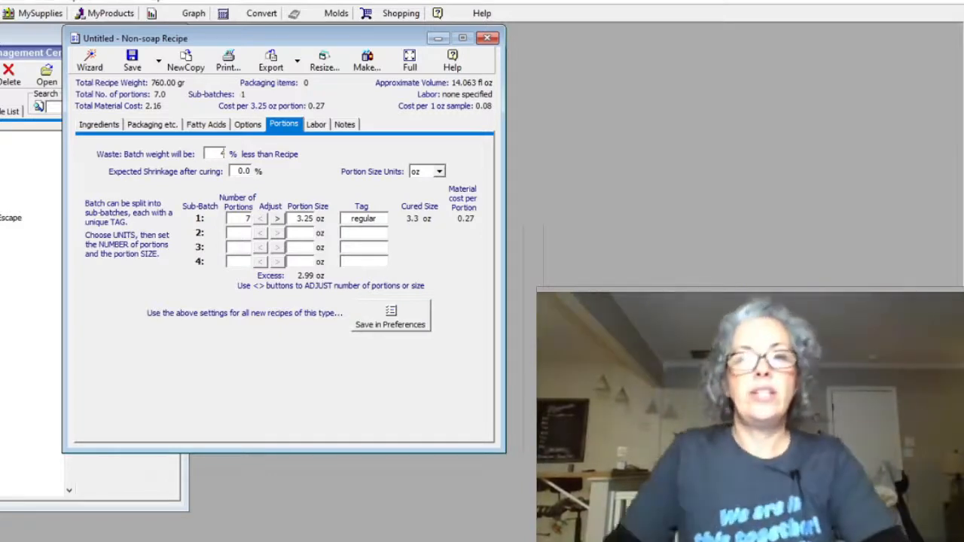
Save the recipe in the Bath Bombs group under the name "test bath bomb".
{"action": "left_click", "coordinate": [159, 62]}
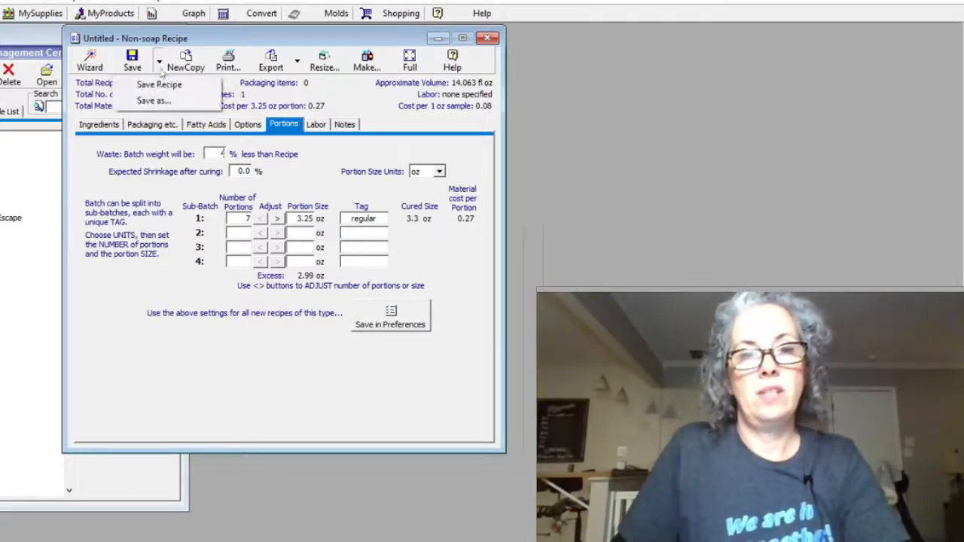
{"action": "left_click", "coordinate": [155, 102]}
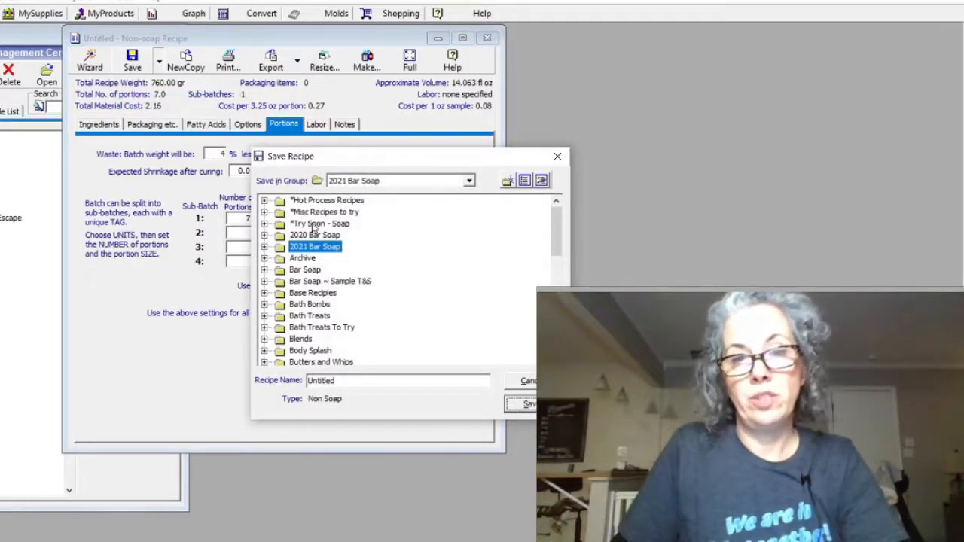
{"action": "left_click", "coordinate": [312, 305]}
{"action": "double_click", "coordinate": [324, 380]}
{"action": "type", "text": "test b"}
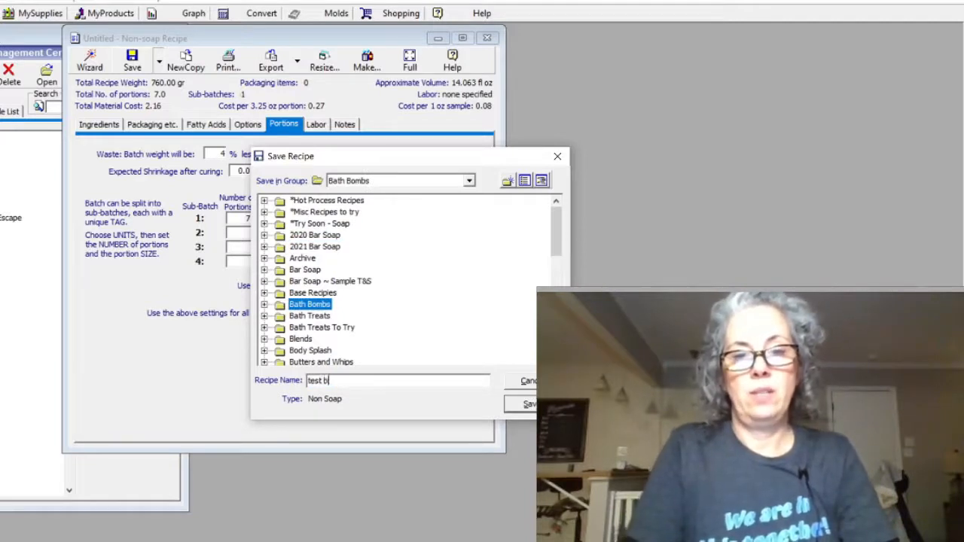
{"action": "type", "text": "ath bomb"}
{"action": "left_click", "coordinate": [529, 406]}
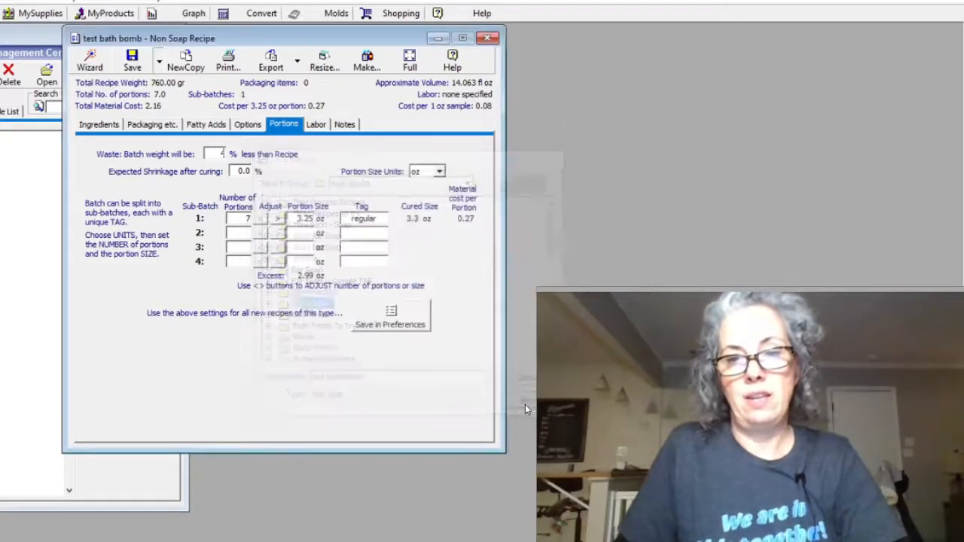
Make a test bath bomb batch dated 2020-03-10 with all items excluded from inventory deduction, and save it.
{"action": "left_click", "coordinate": [367, 61]}
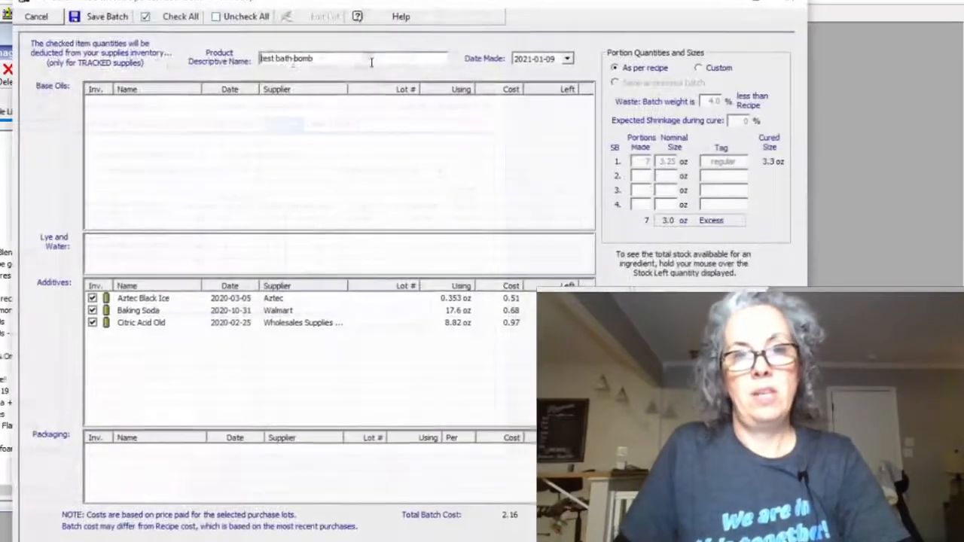
{"action": "left_click", "coordinate": [217, 15]}
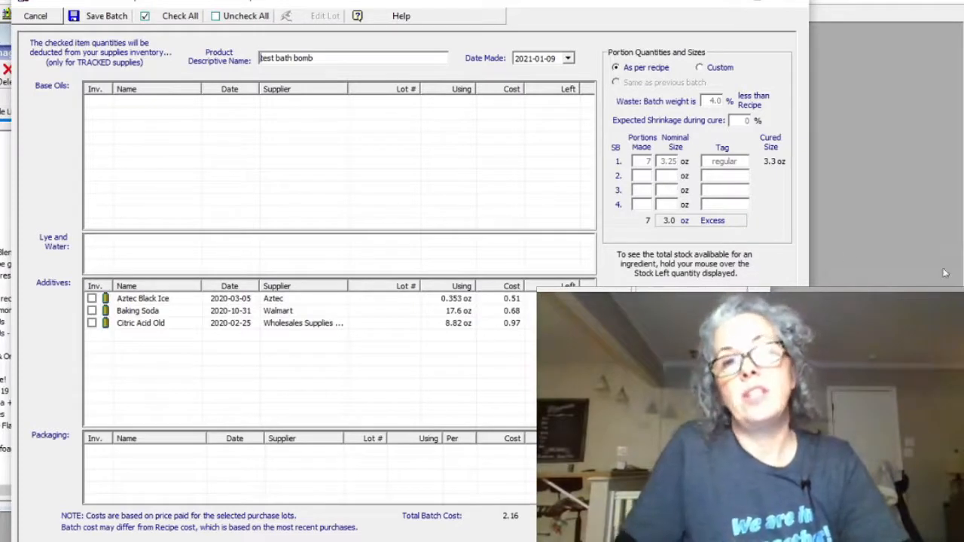
{"action": "left_click", "coordinate": [569, 59]}
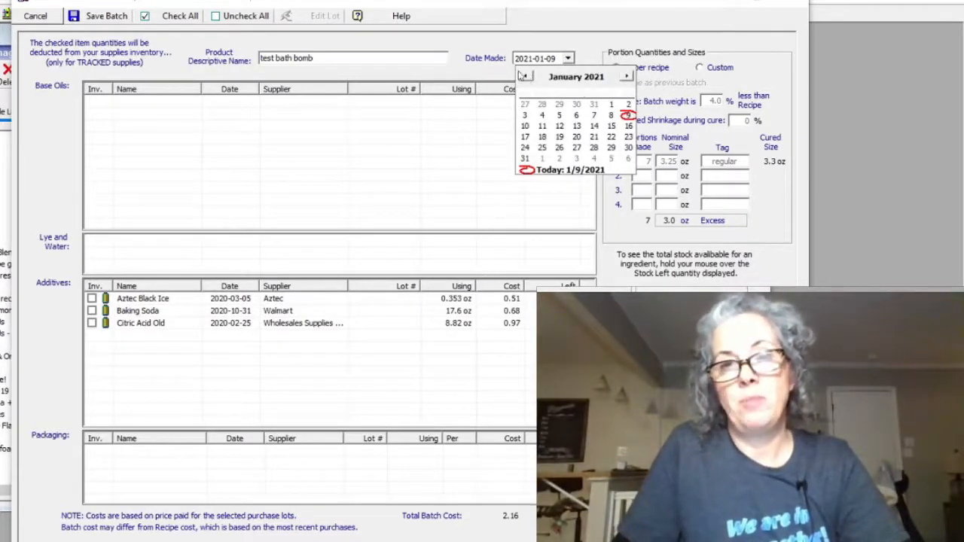
{"action": "left_click", "coordinate": [527, 77]}
{"action": "left_click", "coordinate": [527, 76]}
{"action": "left_click", "coordinate": [528, 76]}
{"action": "left_click", "coordinate": [527, 76]}
{"action": "left_click", "coordinate": [527, 76]}
{"action": "left_click", "coordinate": [527, 76]}
{"action": "left_click", "coordinate": [527, 76]}
{"action": "left_click", "coordinate": [527, 77]}
{"action": "left_click", "coordinate": [527, 77]}
{"action": "left_click", "coordinate": [528, 76]}
{"action": "left_click", "coordinate": [568, 128]}
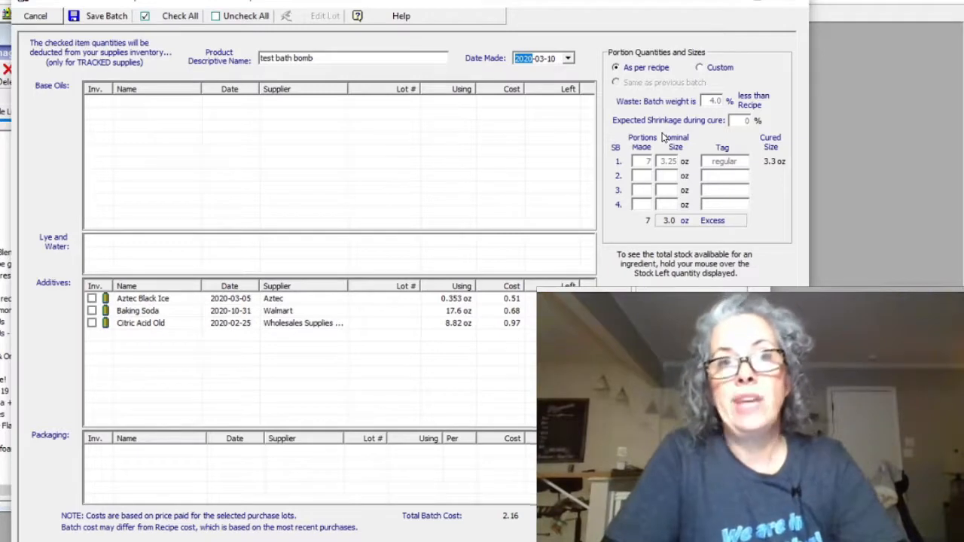
{"action": "left_click", "coordinate": [113, 16]}
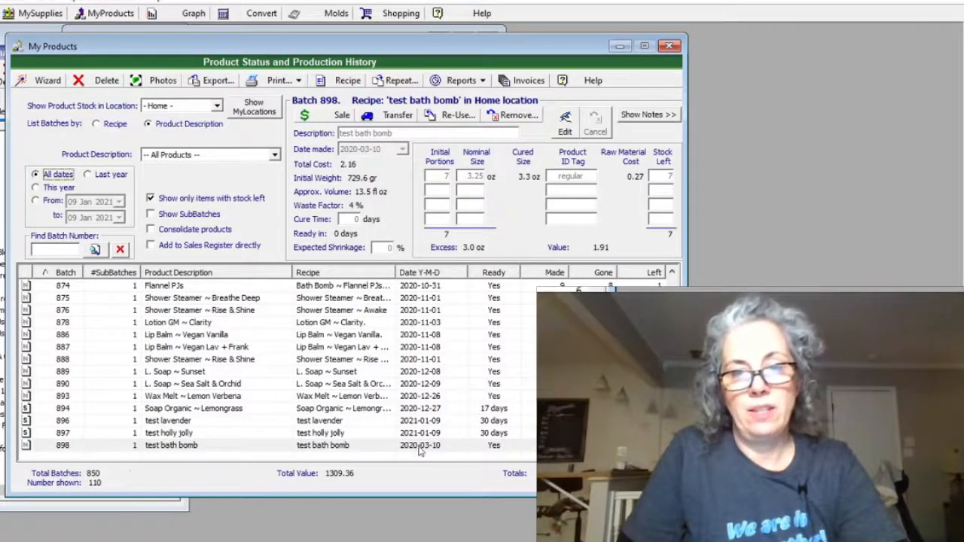
Examine the cure readiness of the test lavender and test holly jolly batches in the product list.
{"action": "left_click", "coordinate": [480, 425]}
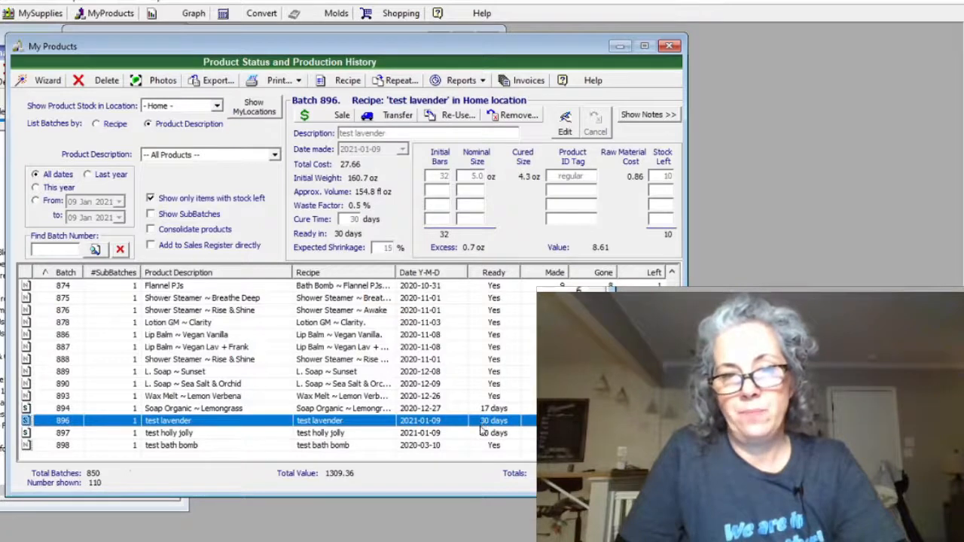
{"action": "left_click", "coordinate": [479, 433]}
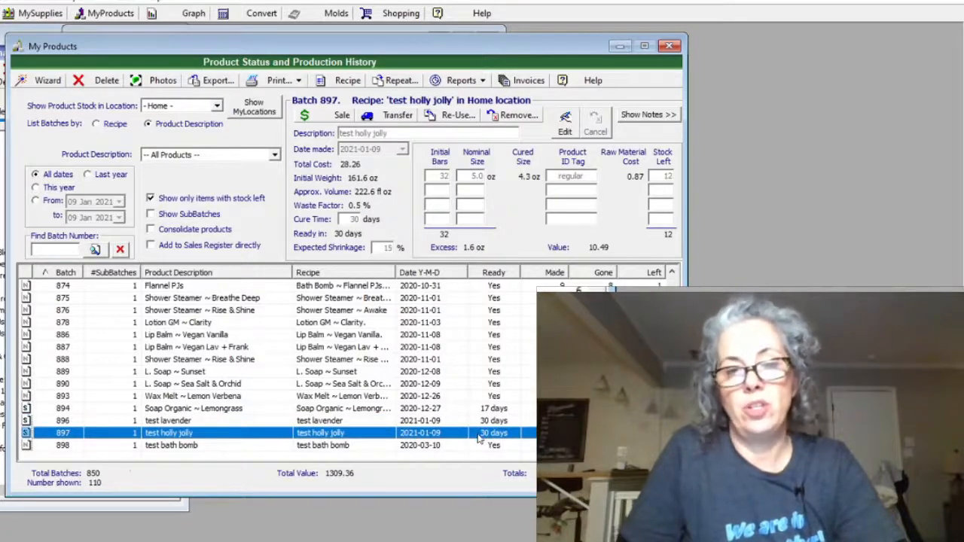
Review the cure readiness of the Soap Organic ~ Lemongrass batch and the test lavender batch.
{"action": "left_click", "coordinate": [472, 409]}
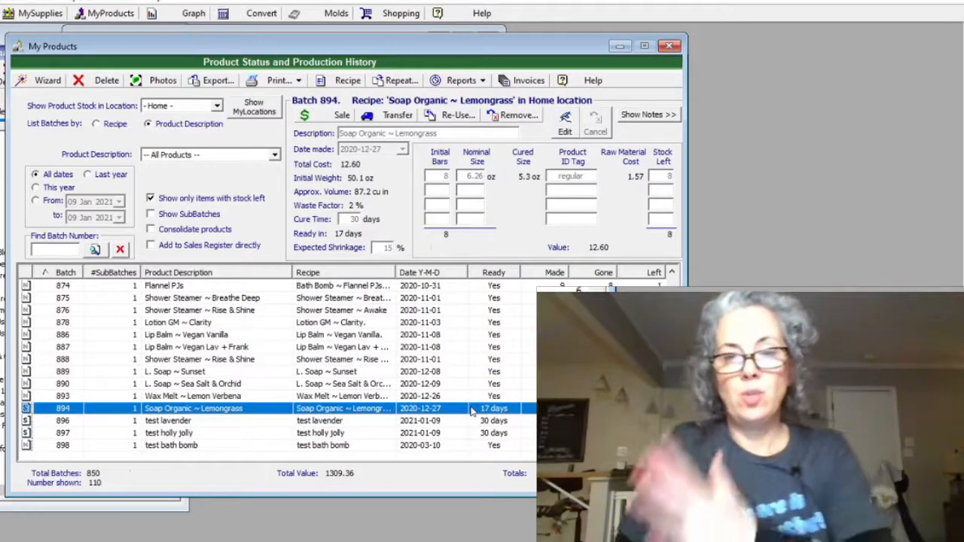
{"action": "left_click", "coordinate": [479, 421]}
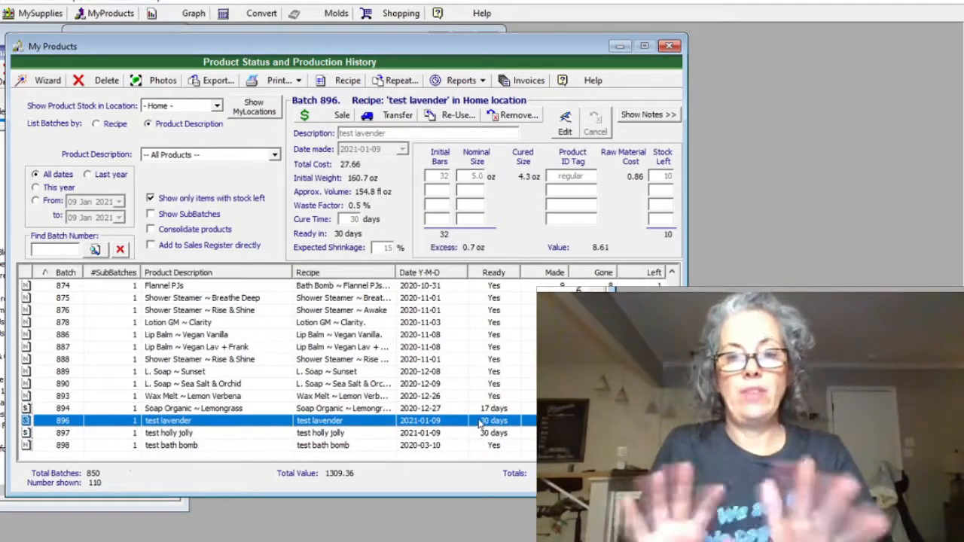
Set the stock left of the test bath bomb batch to 3 and save the batch.
{"action": "left_click", "coordinate": [477, 446]}
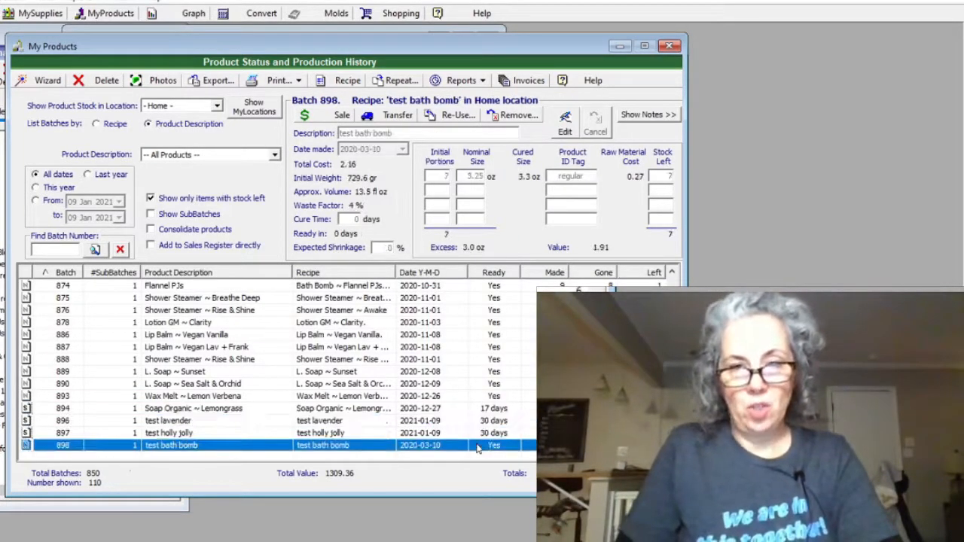
{"action": "left_click", "coordinate": [565, 124]}
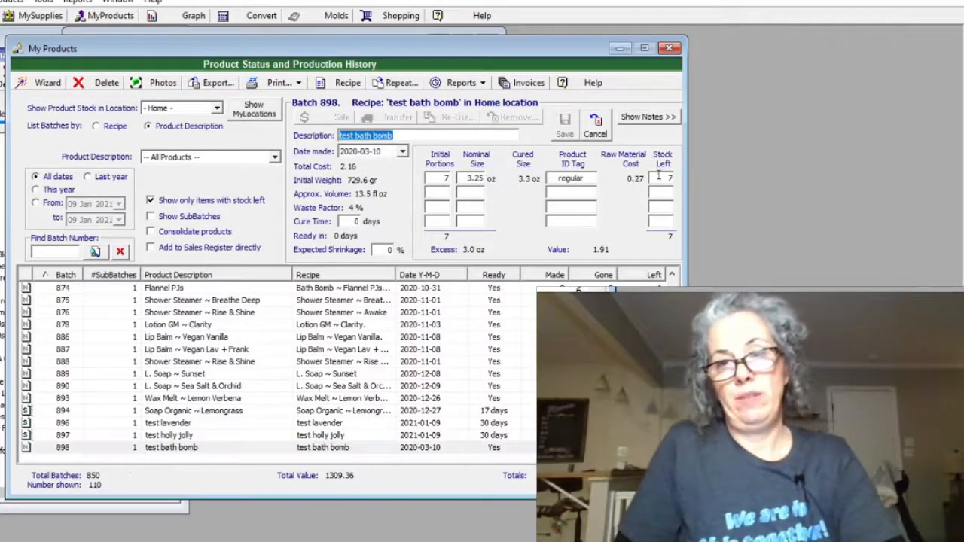
{"action": "double_click", "coordinate": [658, 175]}
{"action": "type", "text": "3"}
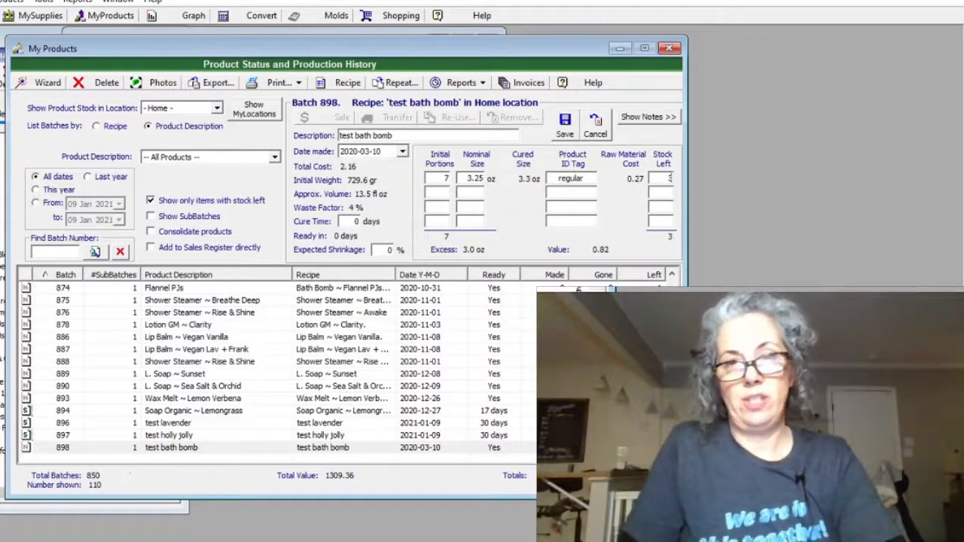
{"action": "left_click", "coordinate": [568, 128]}
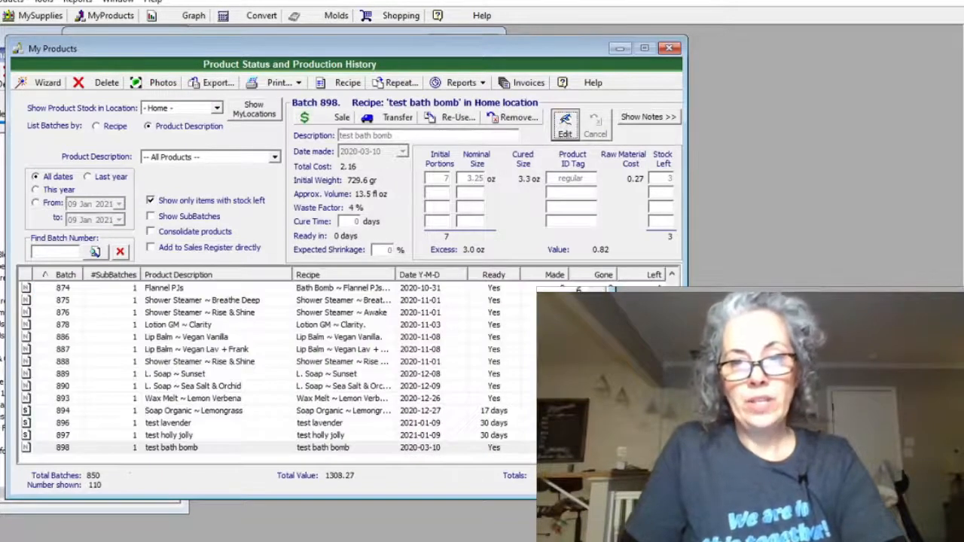